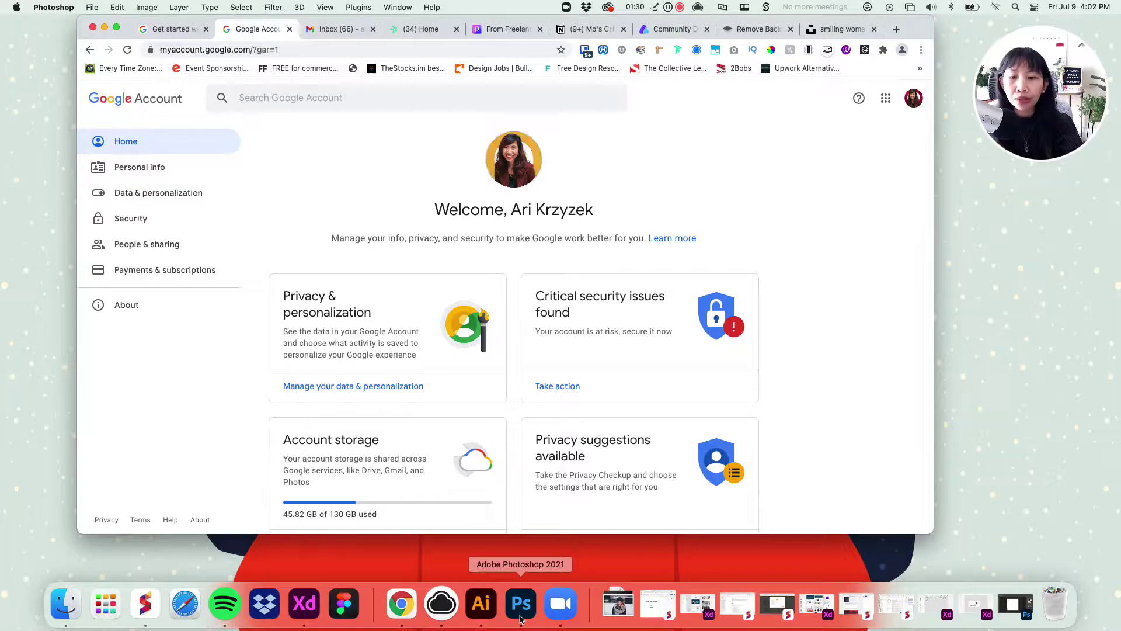
Step: Switch to Photoshop and draw a circle about 792 px in diameter filling the square canvas
left_click(520, 617)
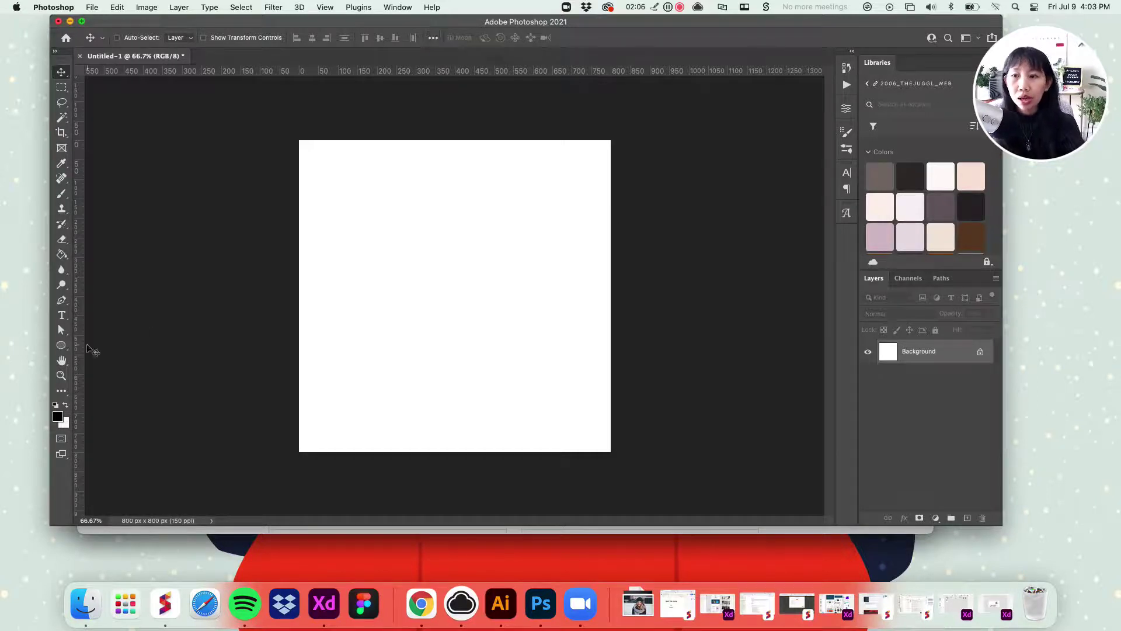
left_click(63, 347)
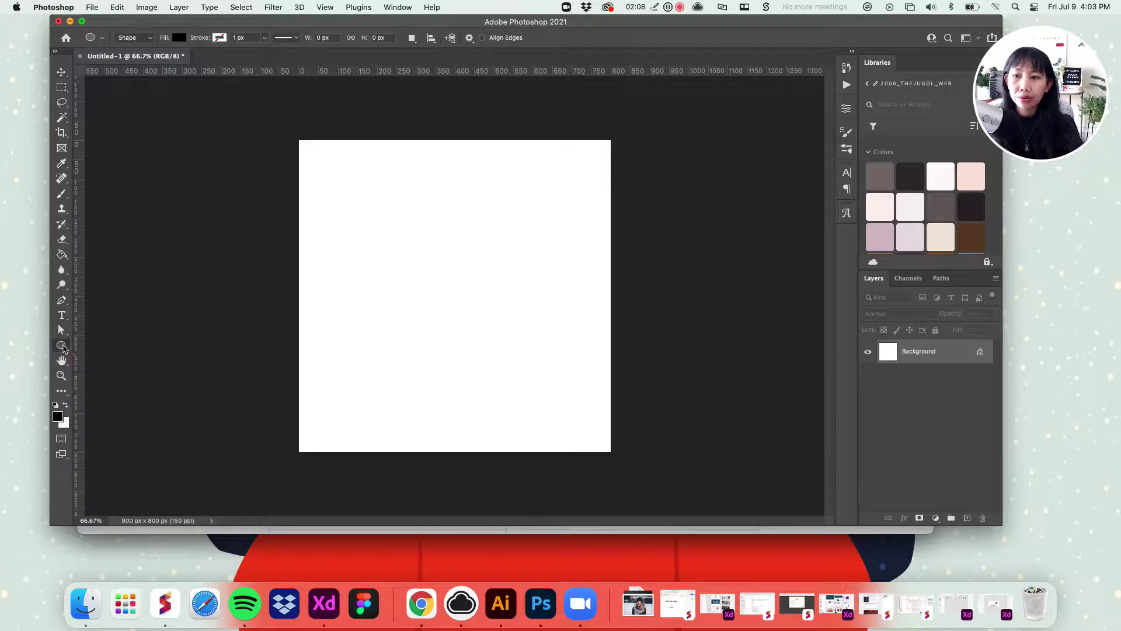
left_click_drag(300, 141, 609, 455)
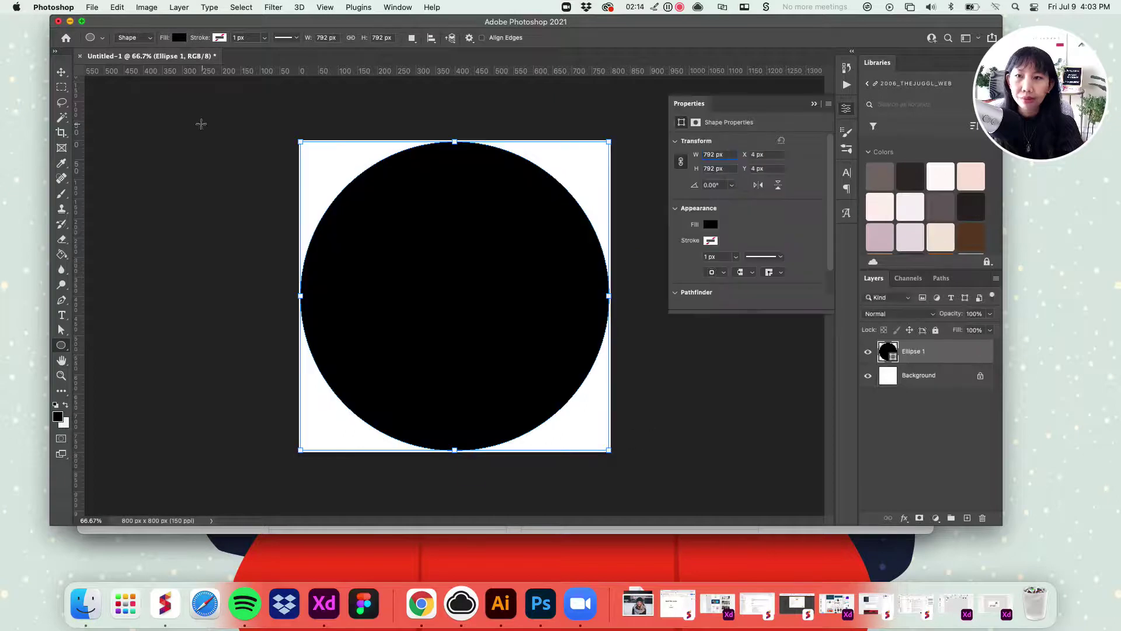
left_click(61, 72)
Step: Change the circle's fill colour to a deep red
double_click(888, 351)
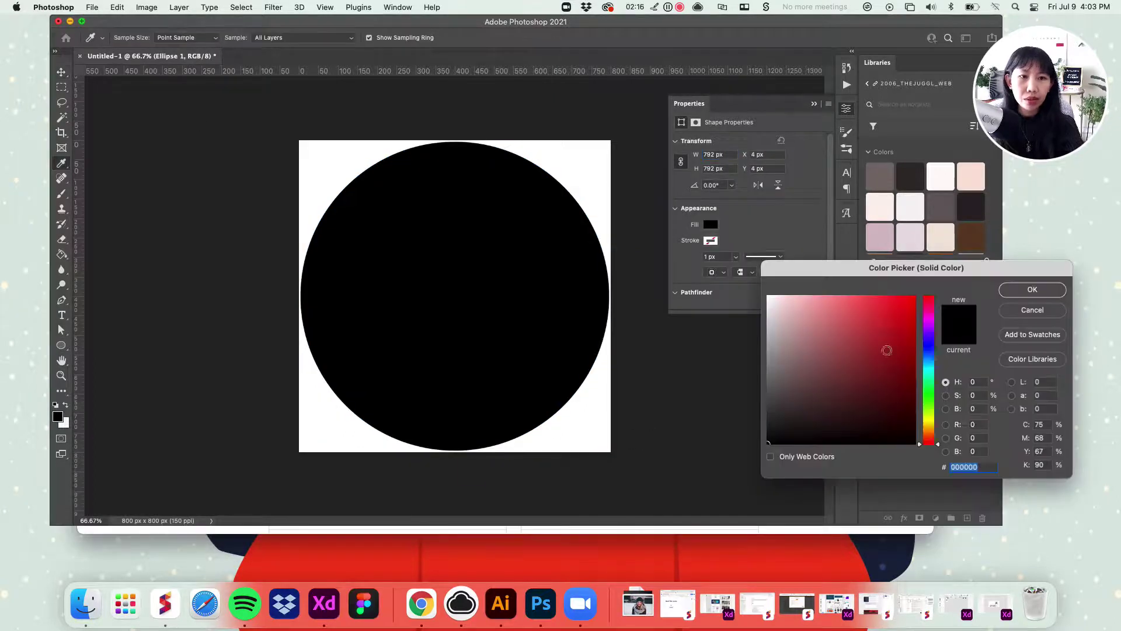
left_click(878, 320)
left_click(886, 318)
left_click_drag(886, 318, 893, 339)
left_click(1032, 289)
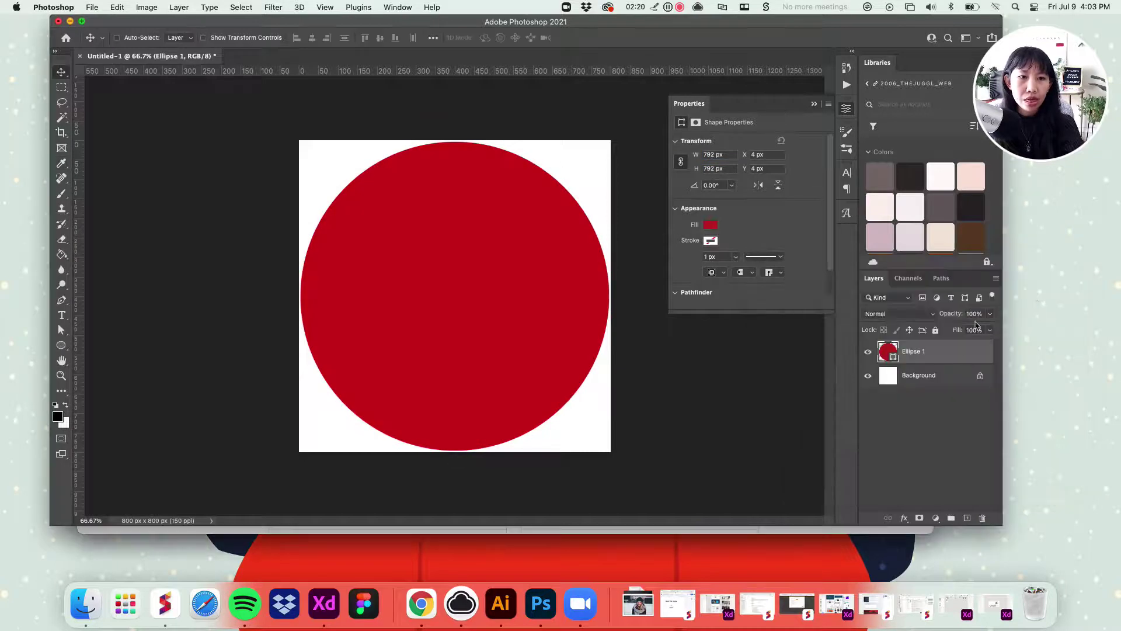
Step: Duplicate the red circle layer and fill the copy with dark navy blue #111d49
left_click_drag(960, 358, 967, 518)
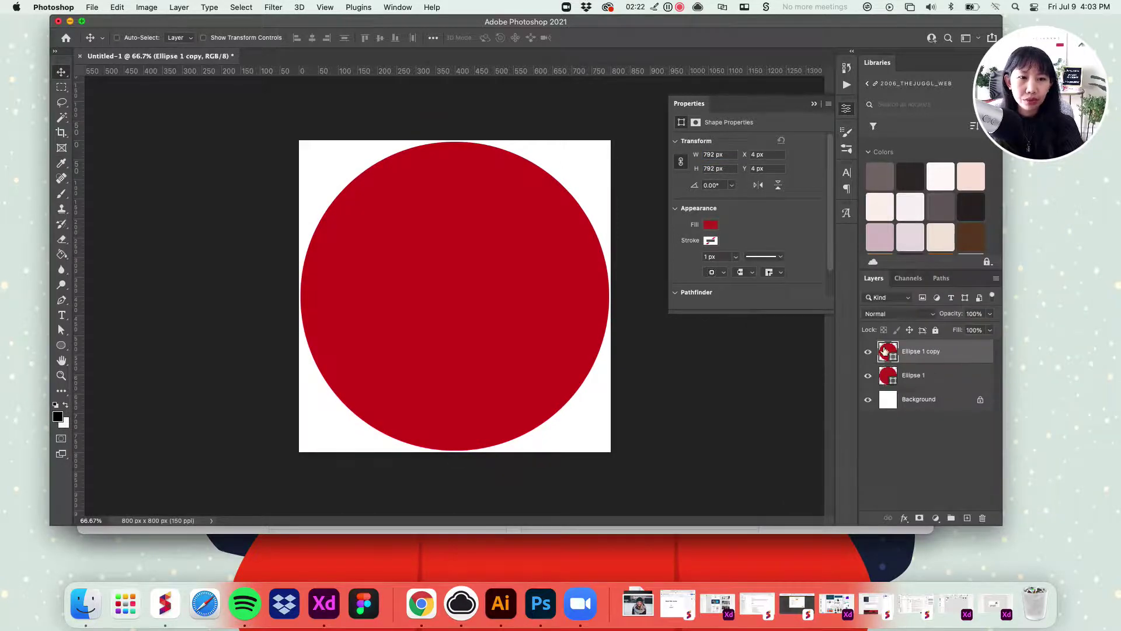
double_click(887, 350)
mouse_move(929, 357)
left_mouse_down()
mouse_move(882, 358)
mouse_move(899, 376)
mouse_move(864, 366)
mouse_move(892, 389)
mouse_move(881, 402)
left_mouse_up()
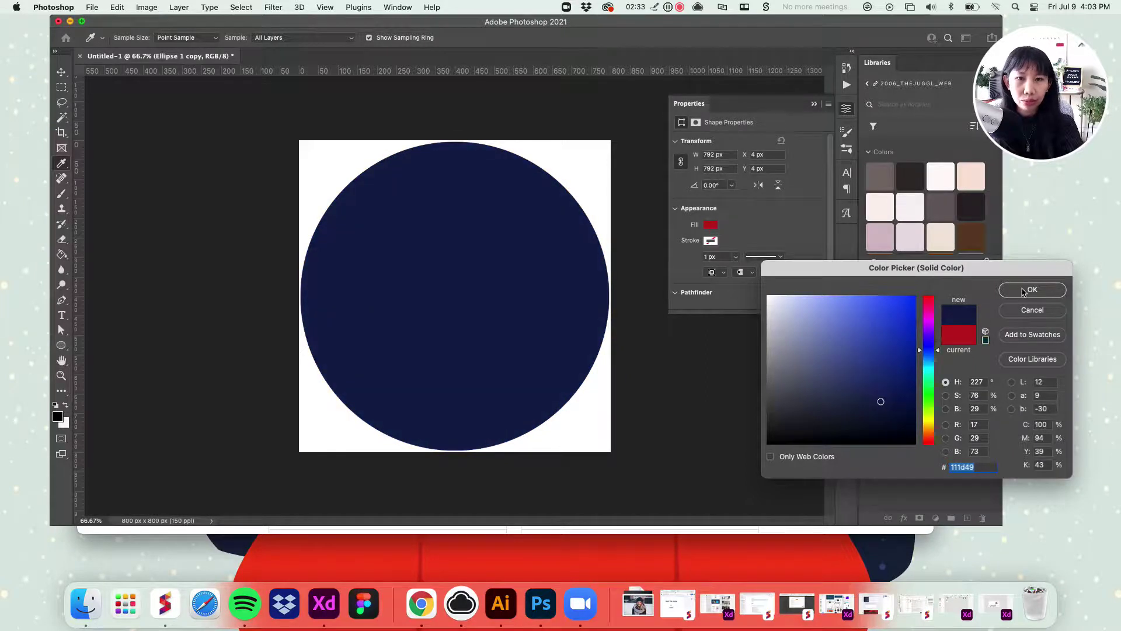
left_click(1023, 292)
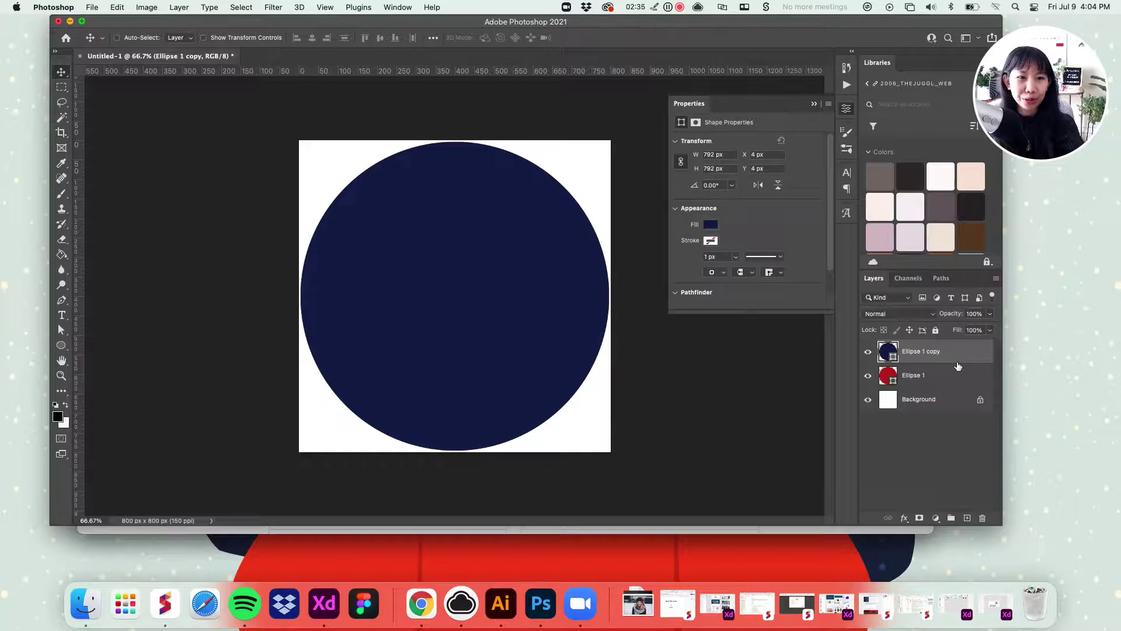
Step: Duplicate the navy circle layer and fill the new copy with mustard yellow #d9a019
left_click(954, 379)
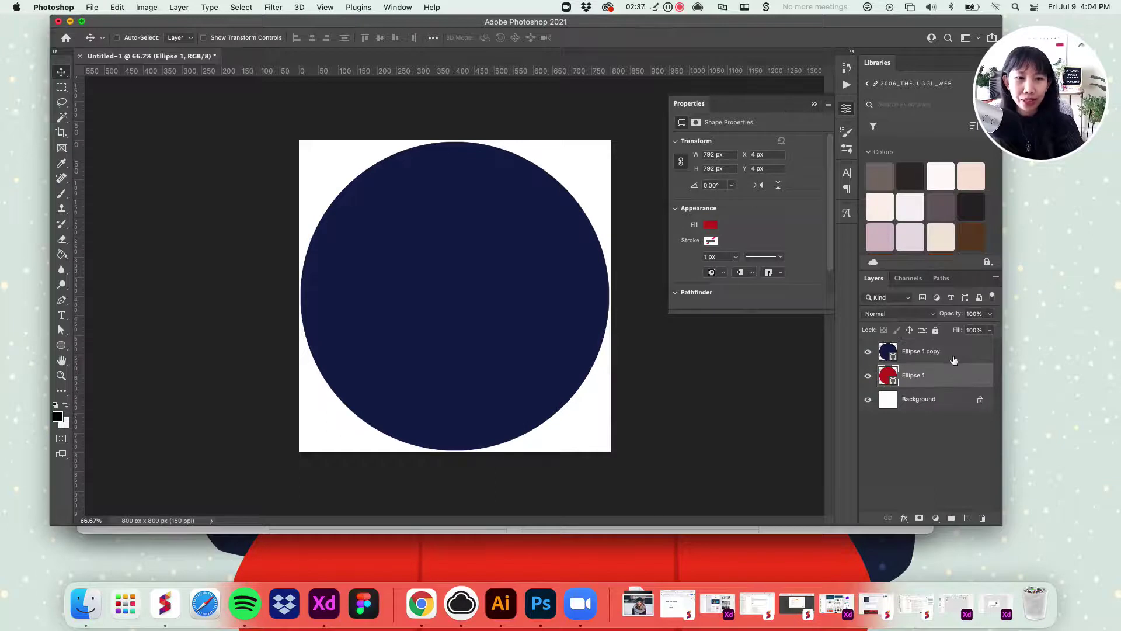
left_click_drag(954, 359, 965, 518)
double_click(889, 351)
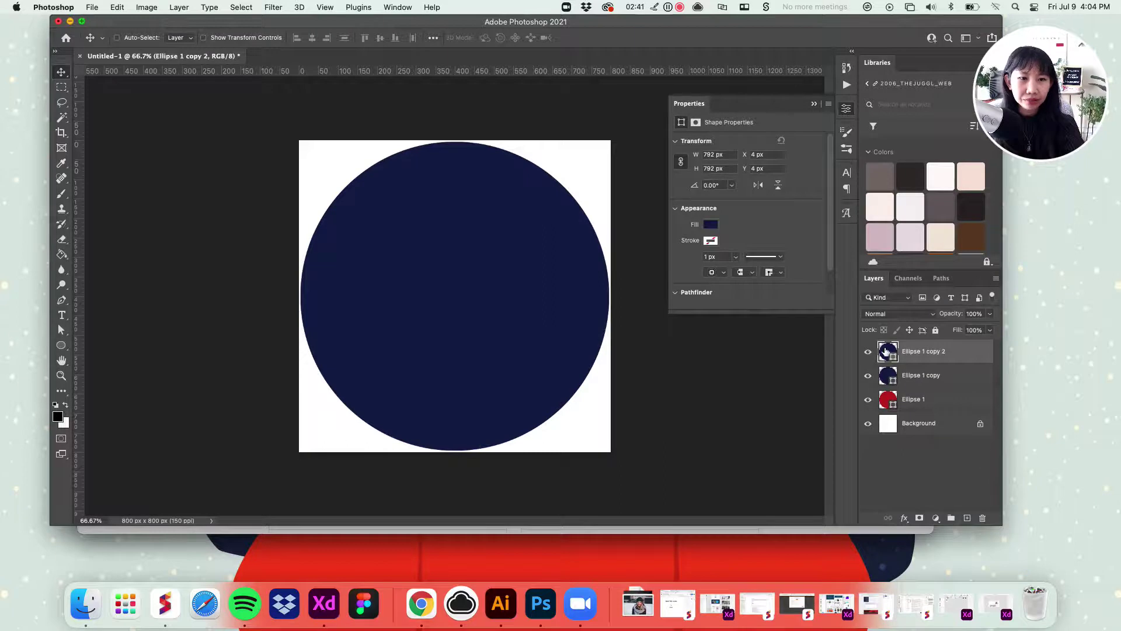
left_click(931, 430)
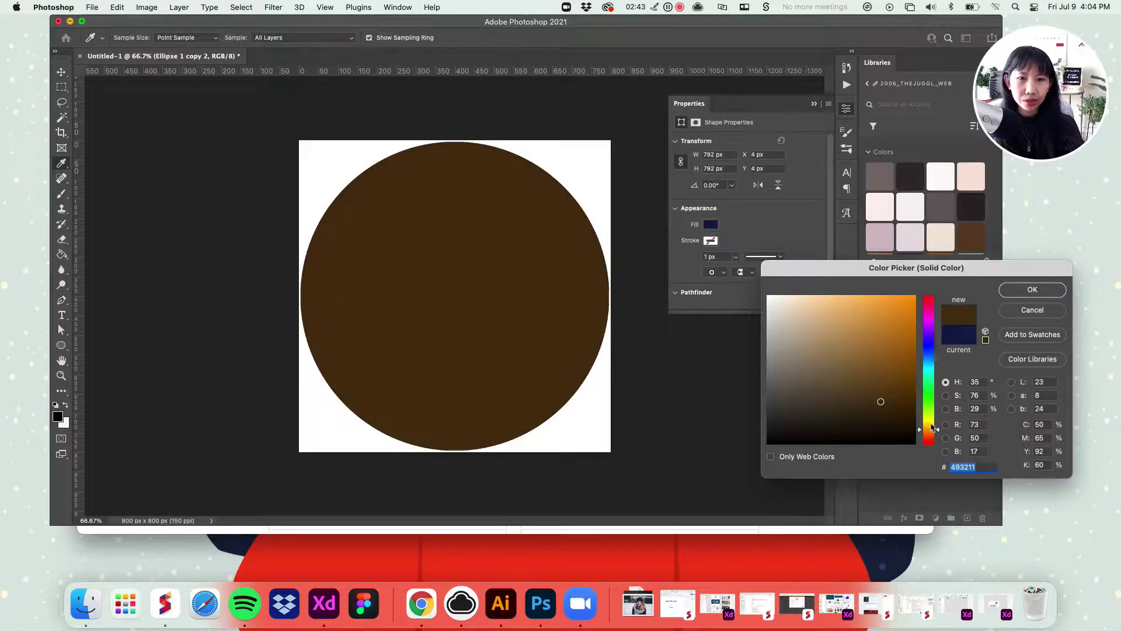
left_click_drag(932, 428, 932, 425)
left_click(931, 430)
left_click_drag(903, 349, 898, 316)
left_click(1032, 290)
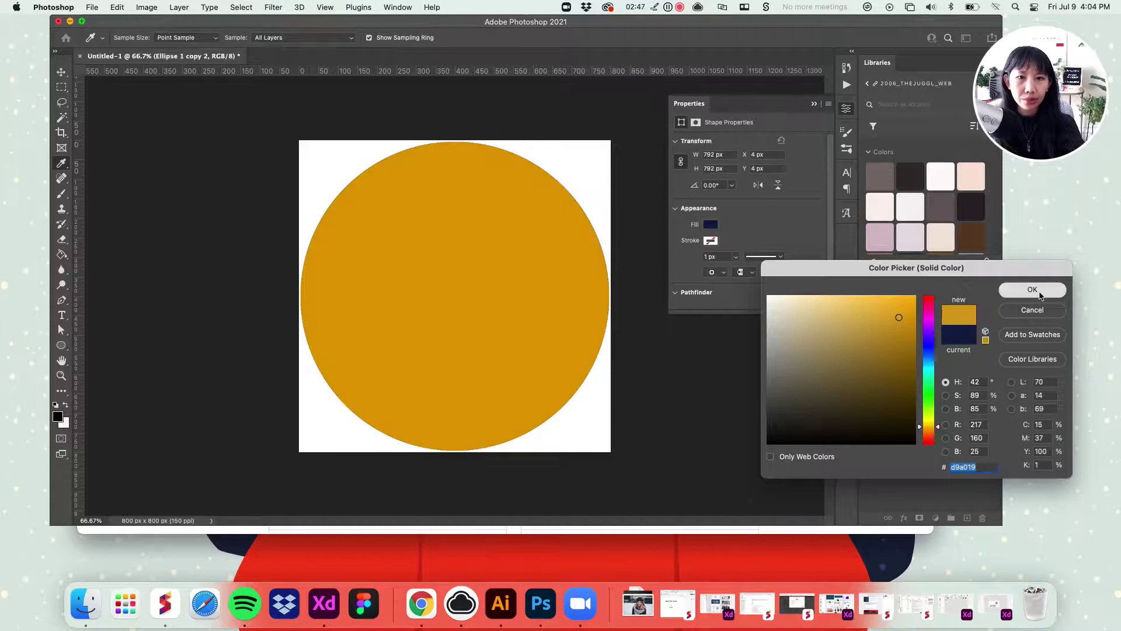
Step: Duplicate the mustard circle layer and fill the new copy with white #ffffff
left_click_drag(962, 352, 968, 518)
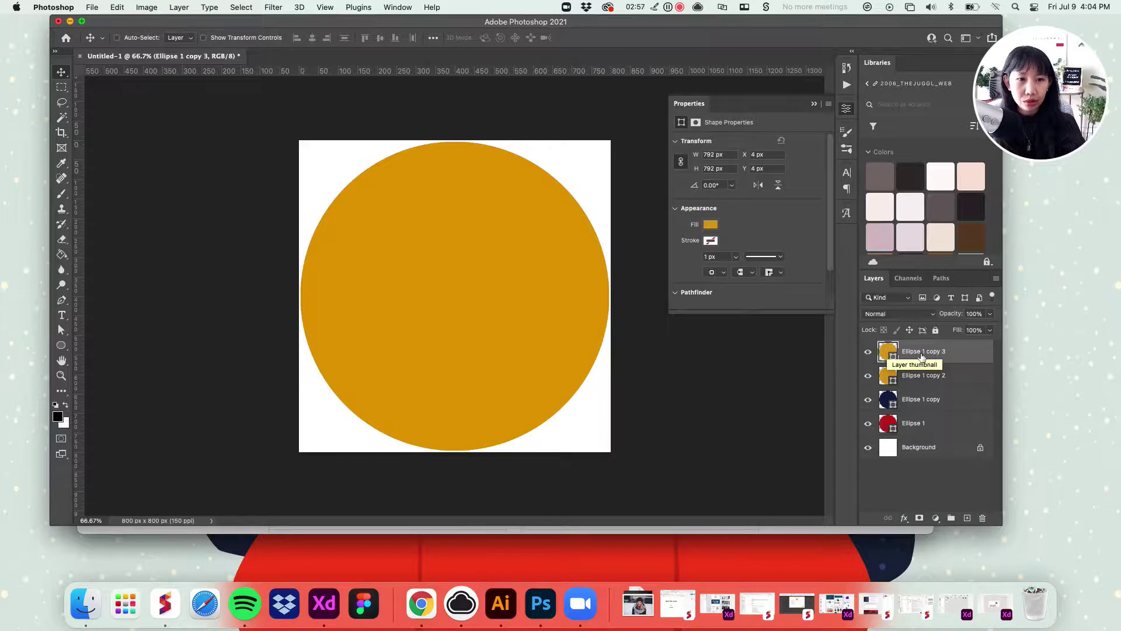
double_click(889, 352)
left_click_drag(887, 349, 768, 296)
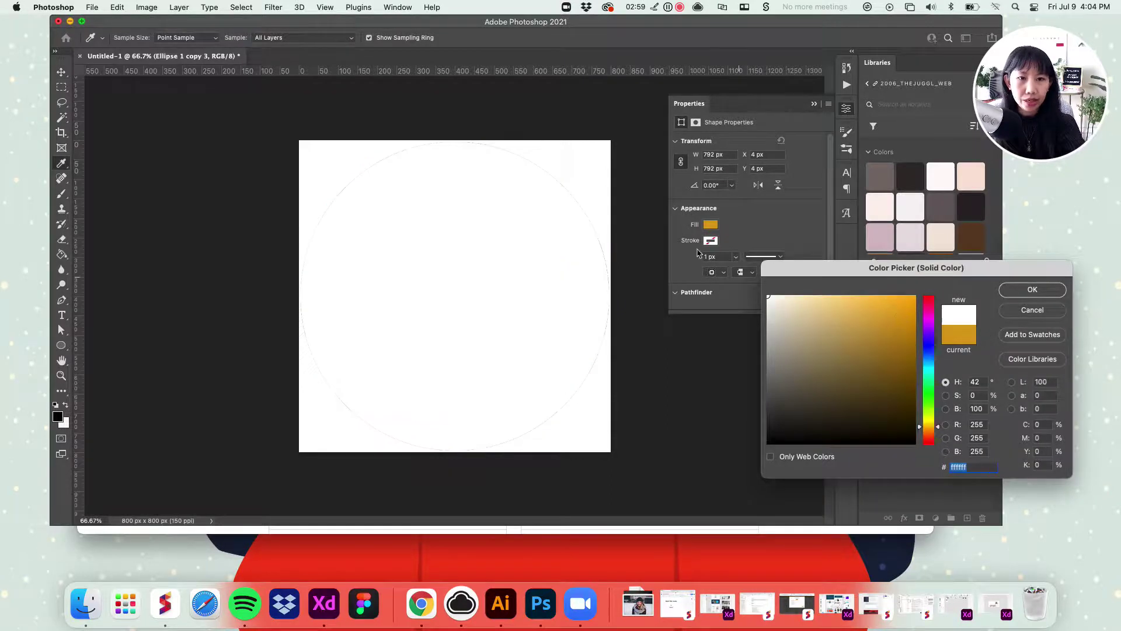
left_click(1032, 290)
Step: Scale the white circle proportionally to 70% about its centre so the mustard circle forms a ring around it
key("super+t")
left_click(335, 37)
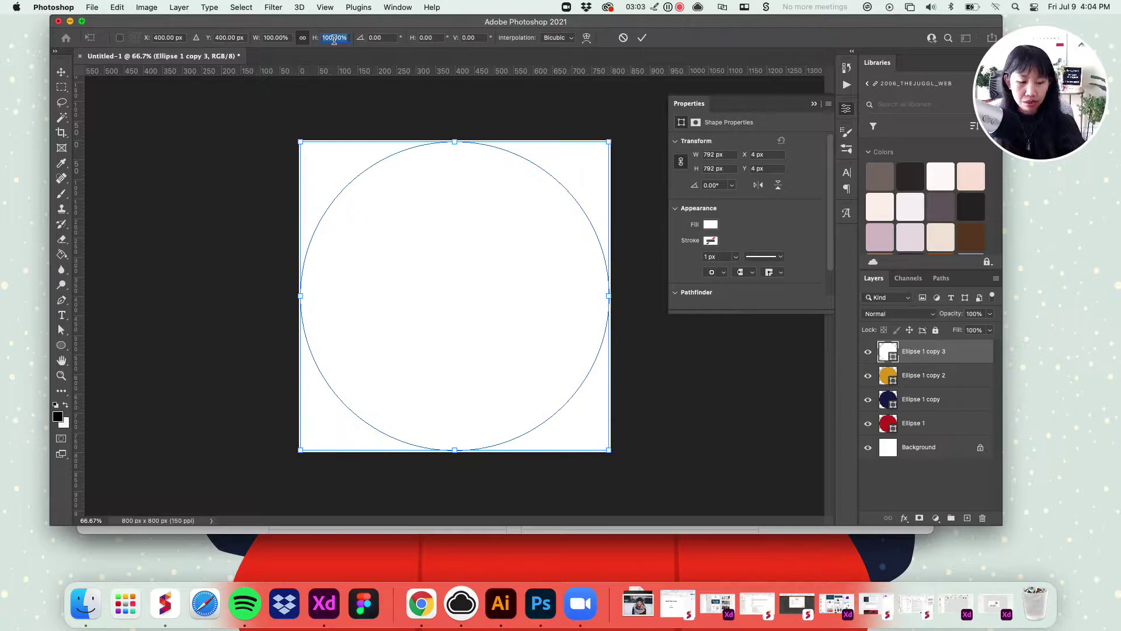
type("50")
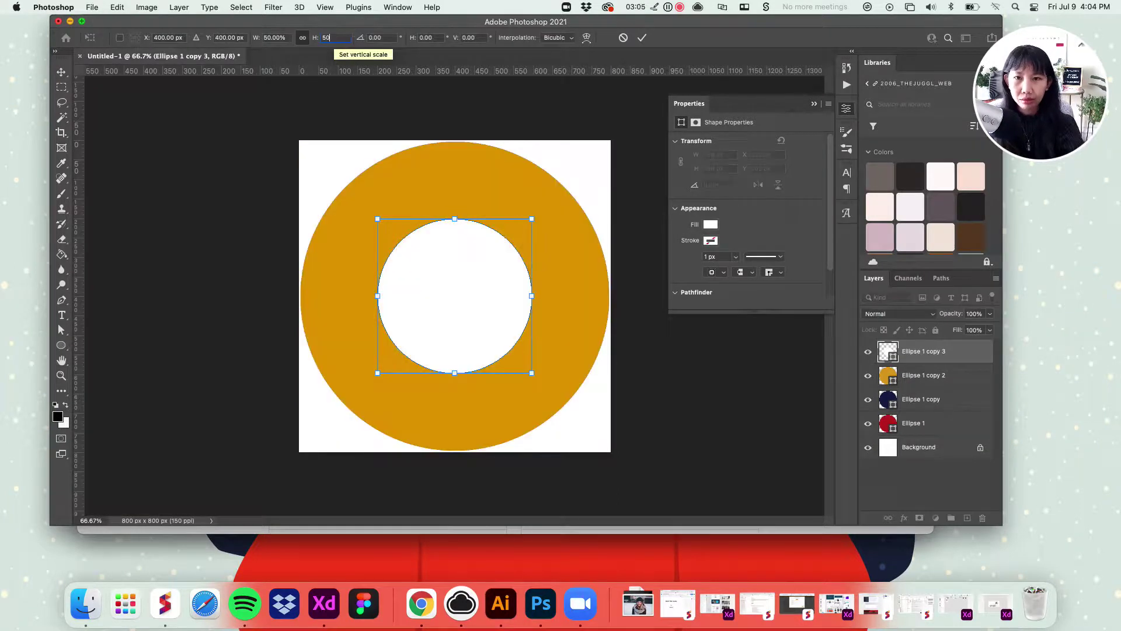
key("BackSpace")
key("BackSpace")
type("60")
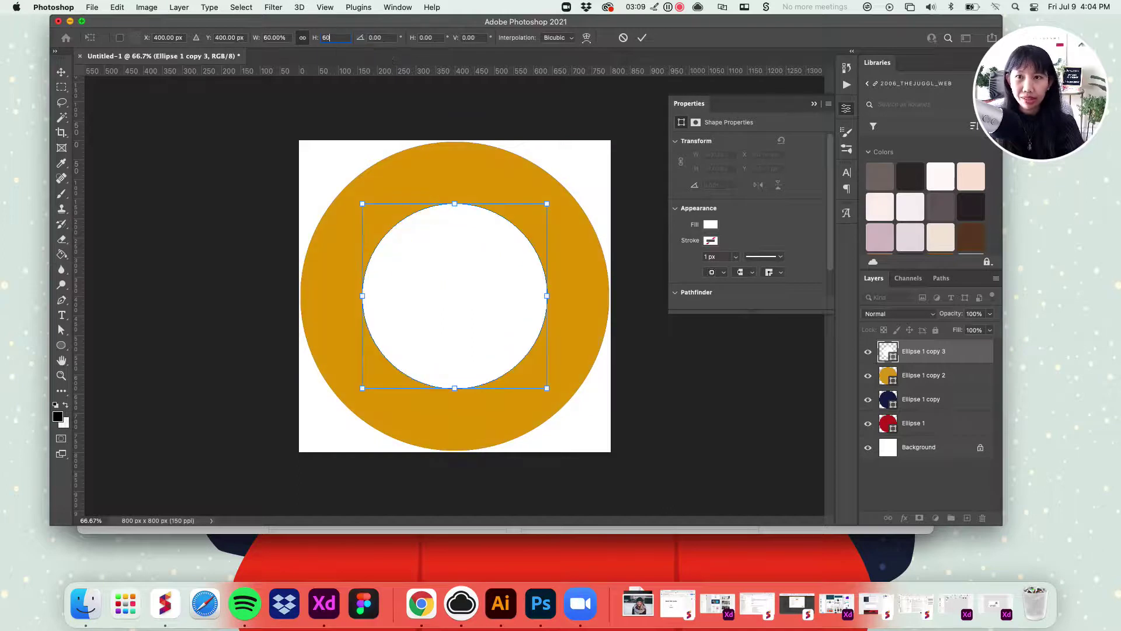
key("BackSpace")
key("BackSpace")
type("70")
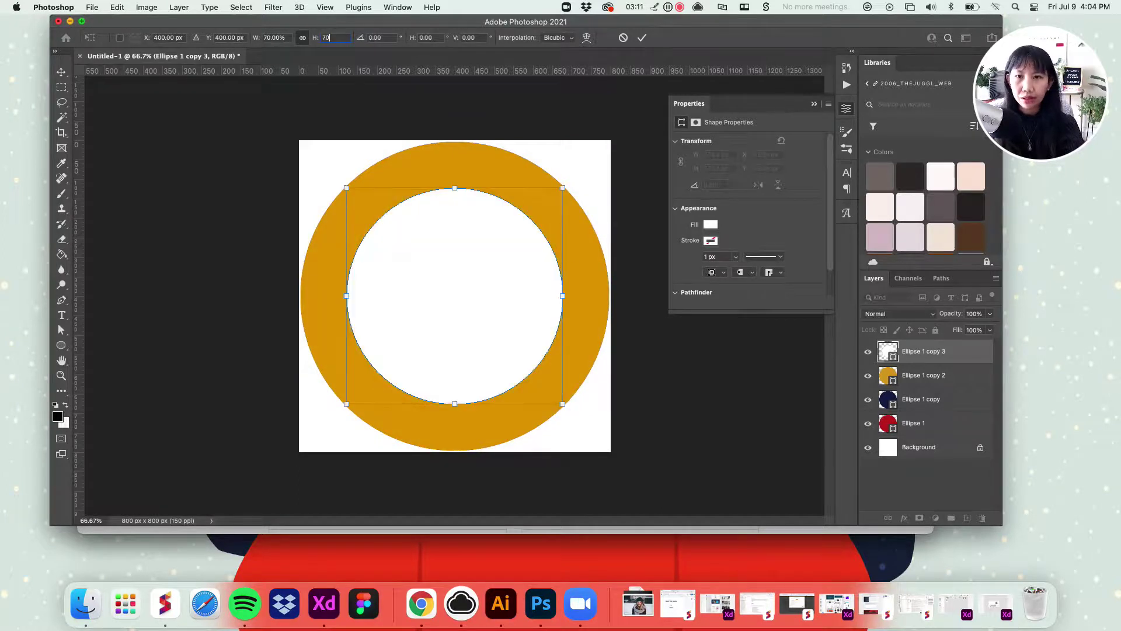
key("Return")
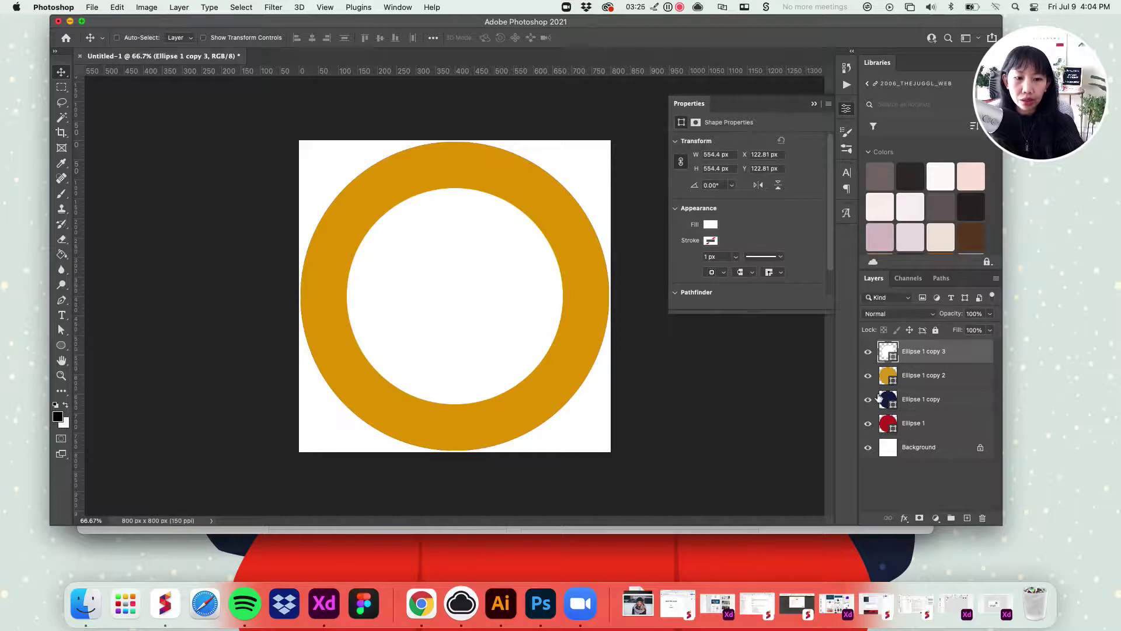
Step: Switch to the remove.bg page in the browser and upload the portrait freestocks-9UVmlIb0wJU-unsplash.jpg from Downloads
left_click_drag(658, 28, 687, 192)
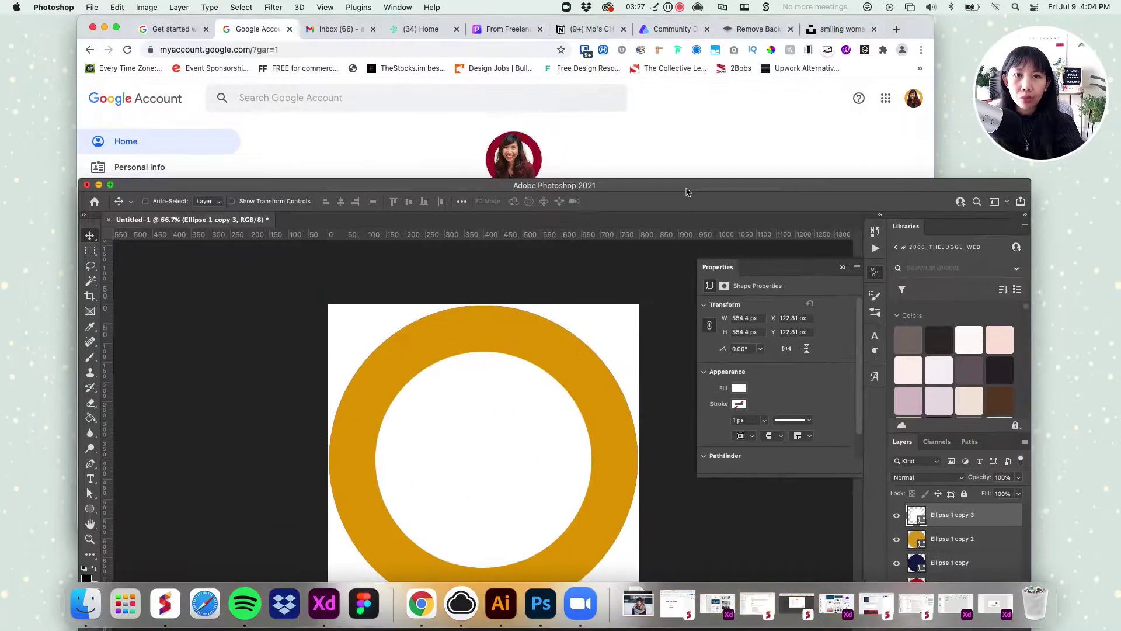
left_click(754, 30)
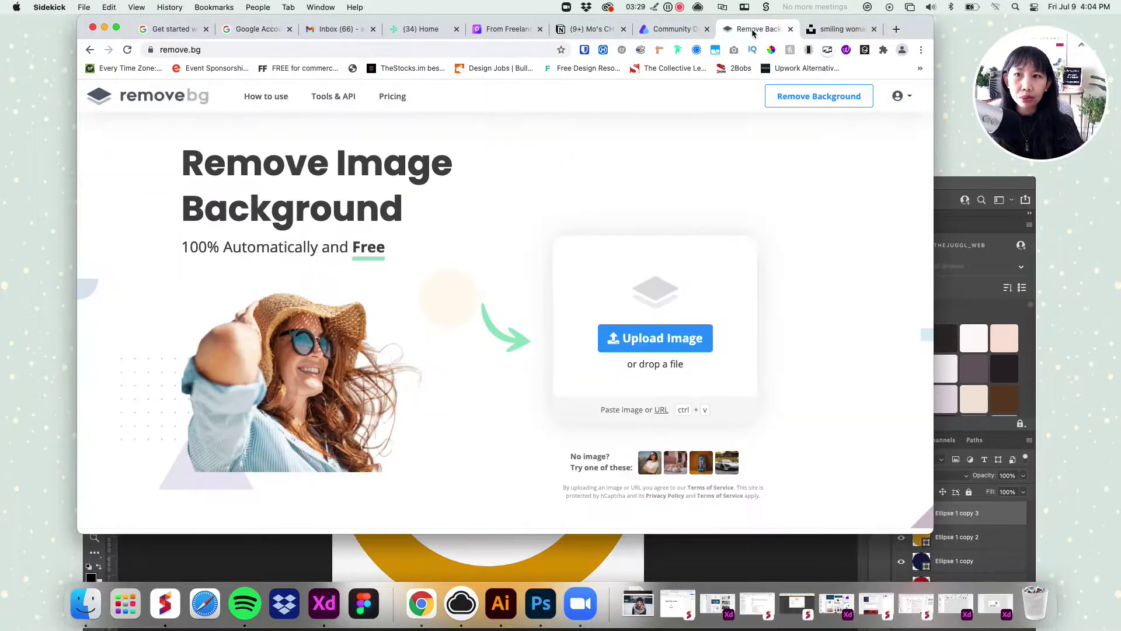
left_click(952, 186)
left_click(103, 184)
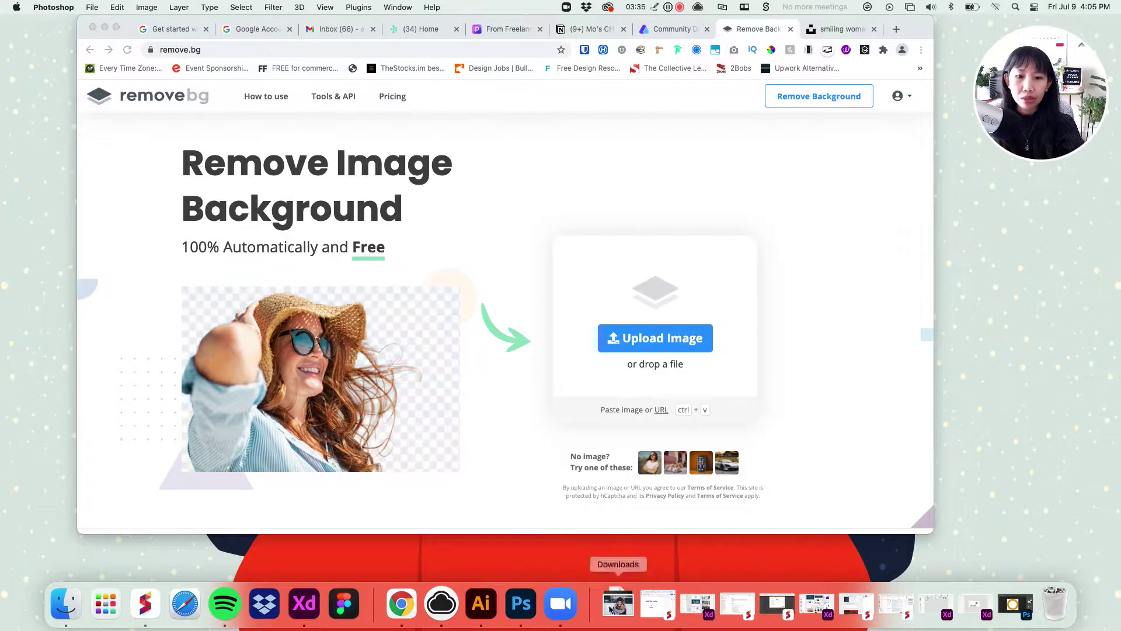
left_click(618, 604)
left_click_drag(619, 520, 701, 308)
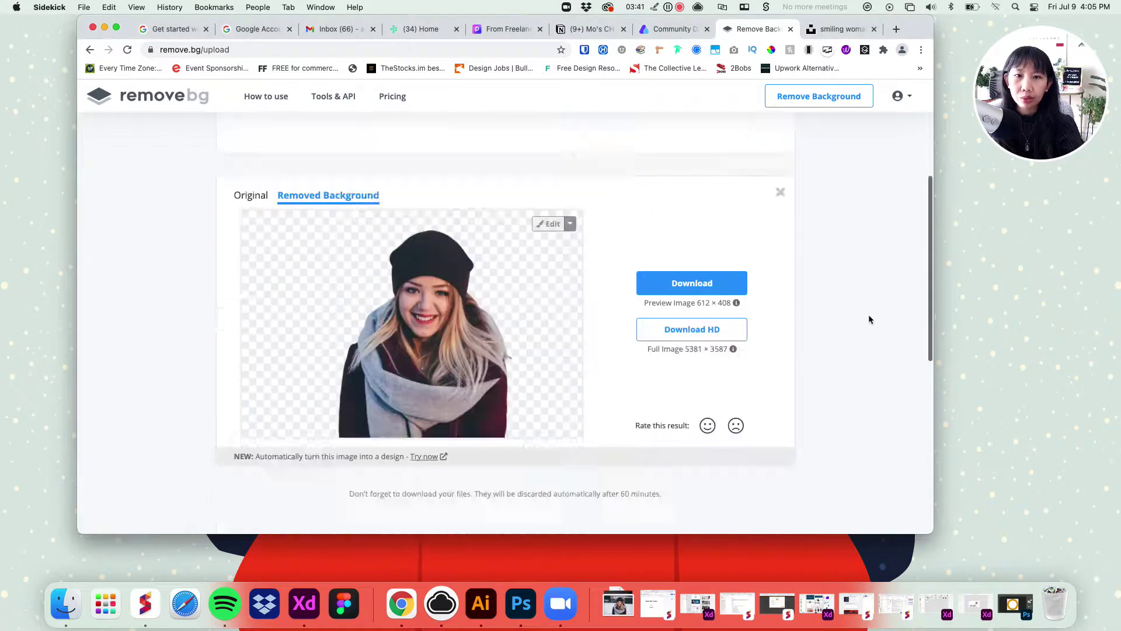
Step: Download the 612 × 408 preview image of the portrait with its background removed
scroll(868, 314, "down", 4)
scroll(868, 314, "up", 2)
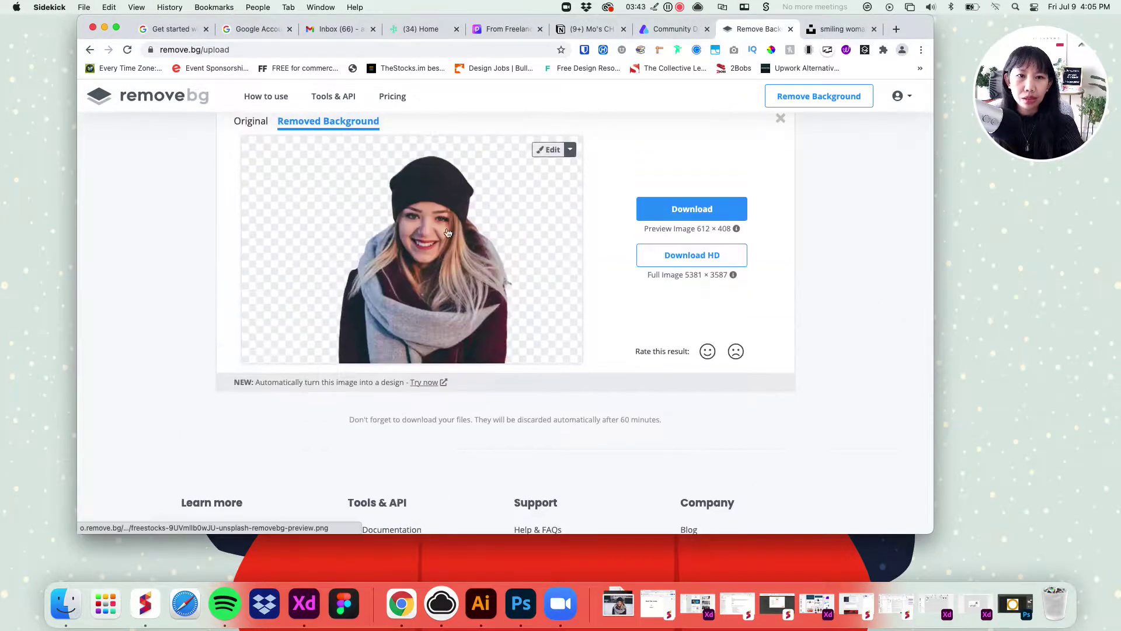
left_click(705, 211)
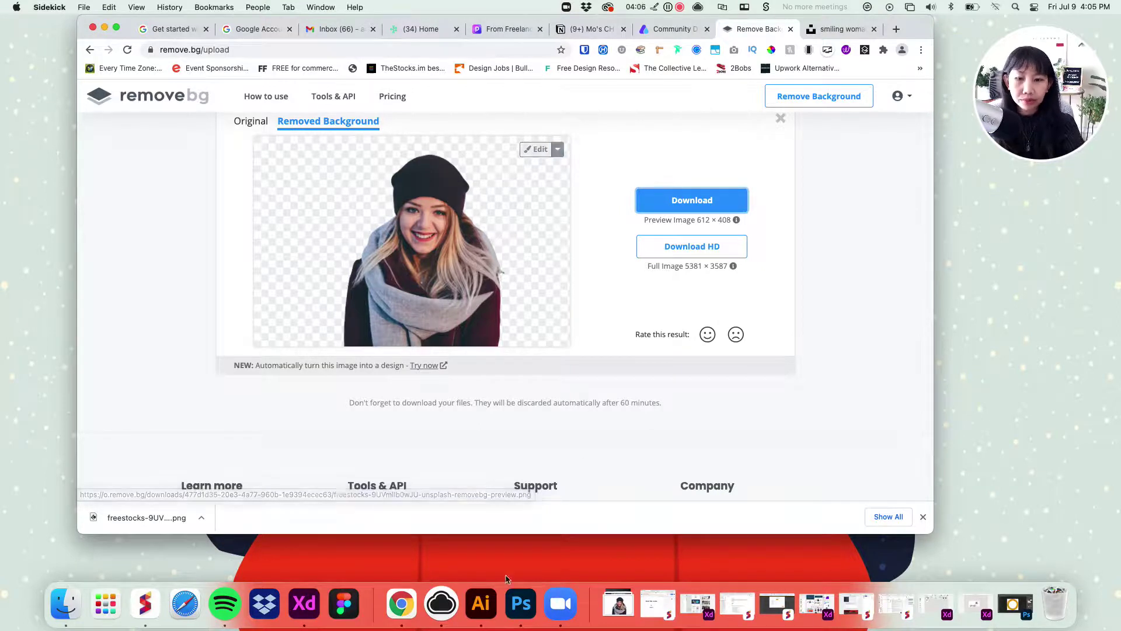
Step: Switch back to Photoshop and place the downloaded removebg-preview portrait into the ring document
left_click(514, 610)
left_click_drag(676, 117, 640, 55)
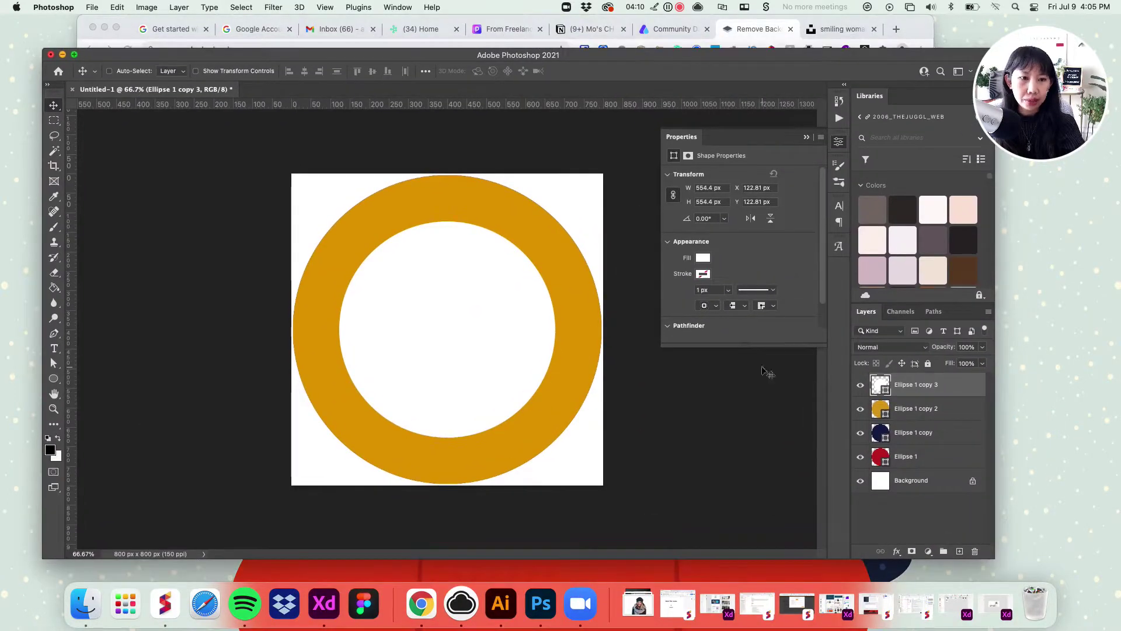
left_click(645, 612)
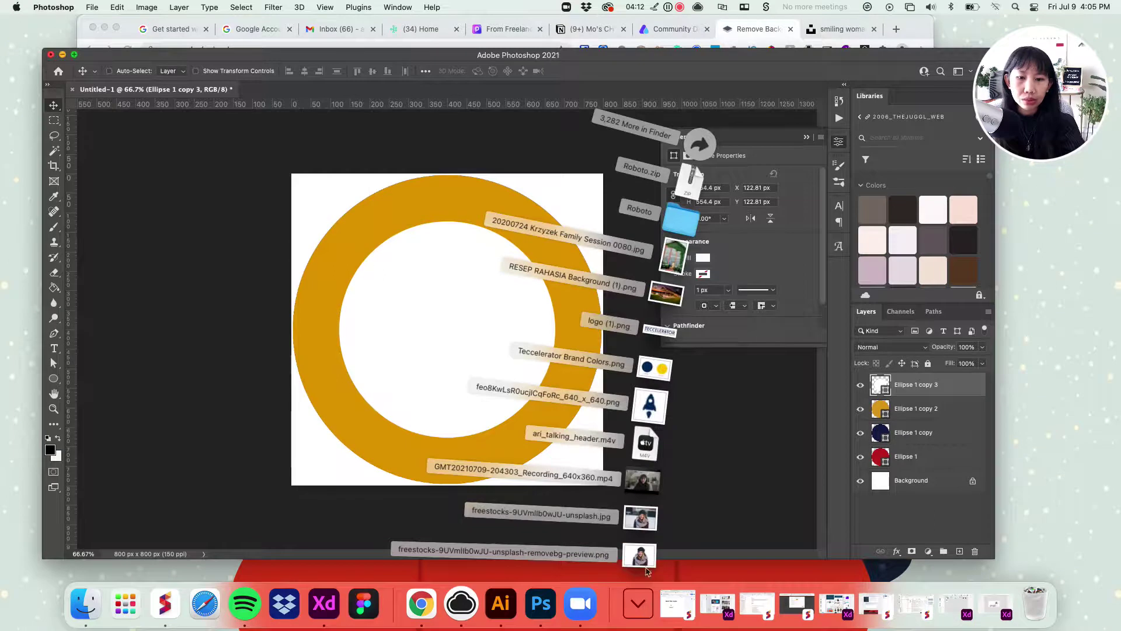
left_click_drag(641, 557, 473, 384)
Step: Scale the placed portrait to 96% and position it centrally over the ring, with the body reaching the canvas's lower edge
left_click_drag(306, 223, 199, 165)
left_click_drag(502, 309, 535, 360)
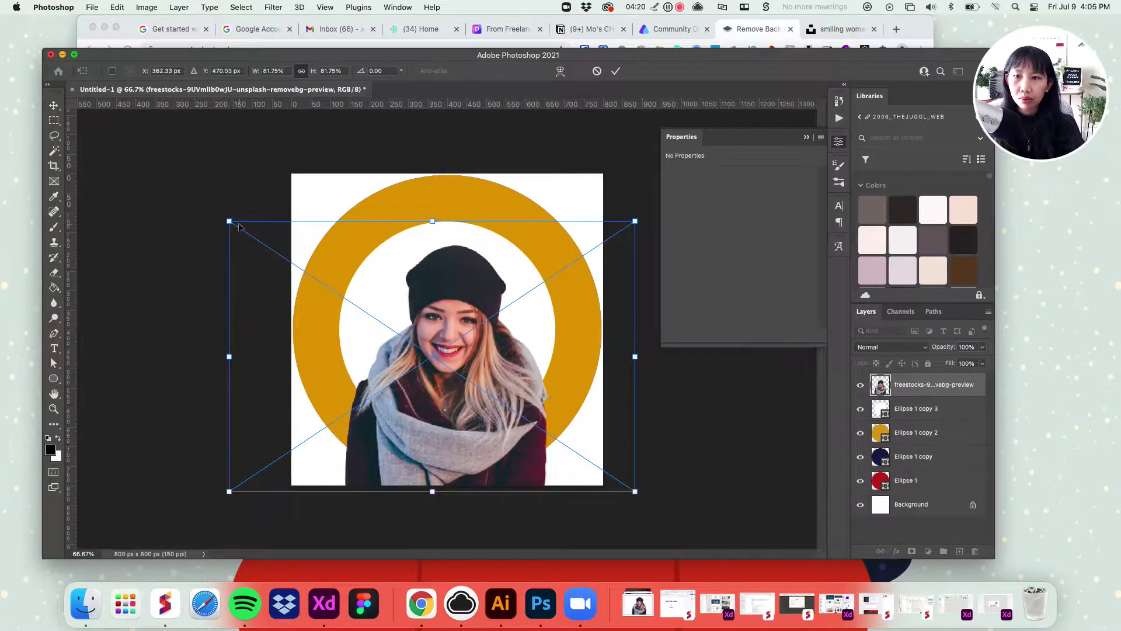
left_click_drag(229, 219, 168, 180)
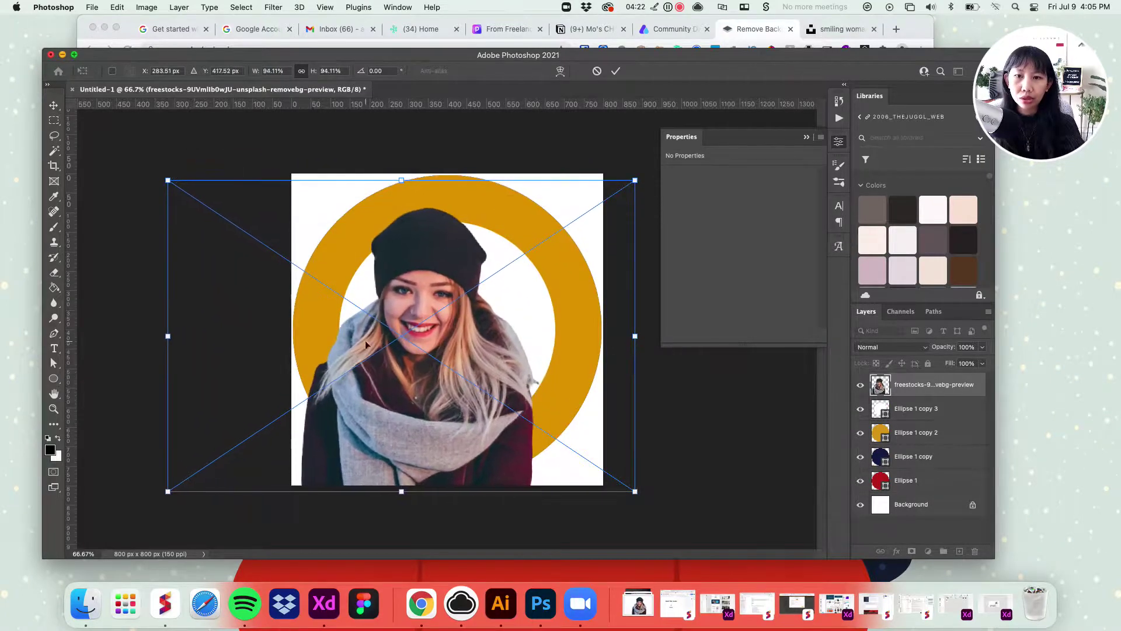
left_click_drag(496, 357, 518, 358)
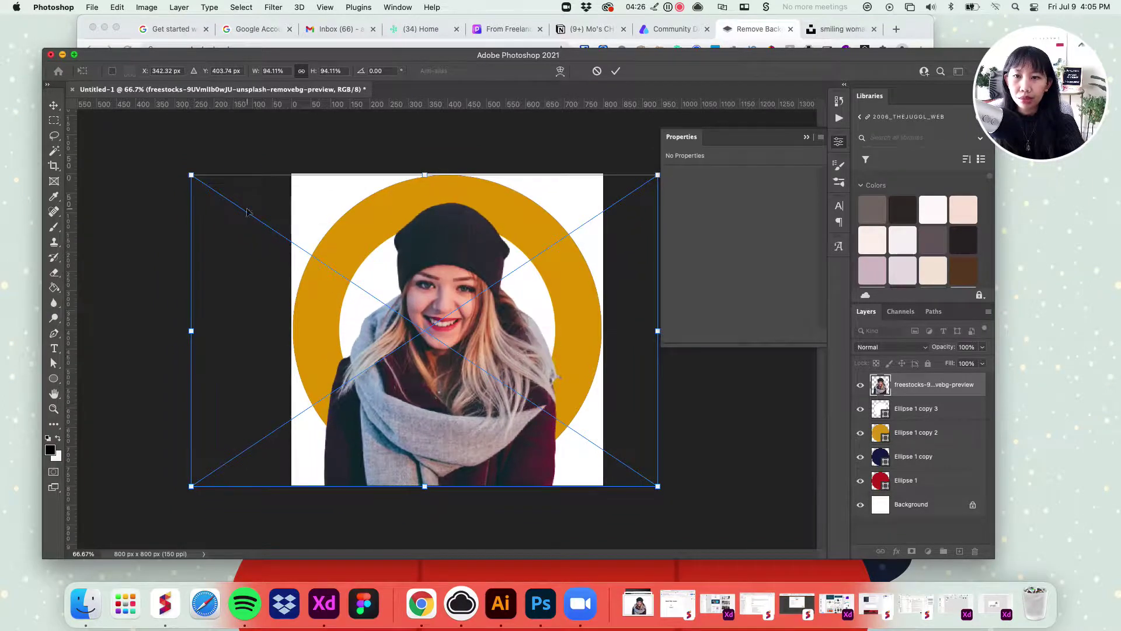
left_click_drag(191, 174, 185, 172)
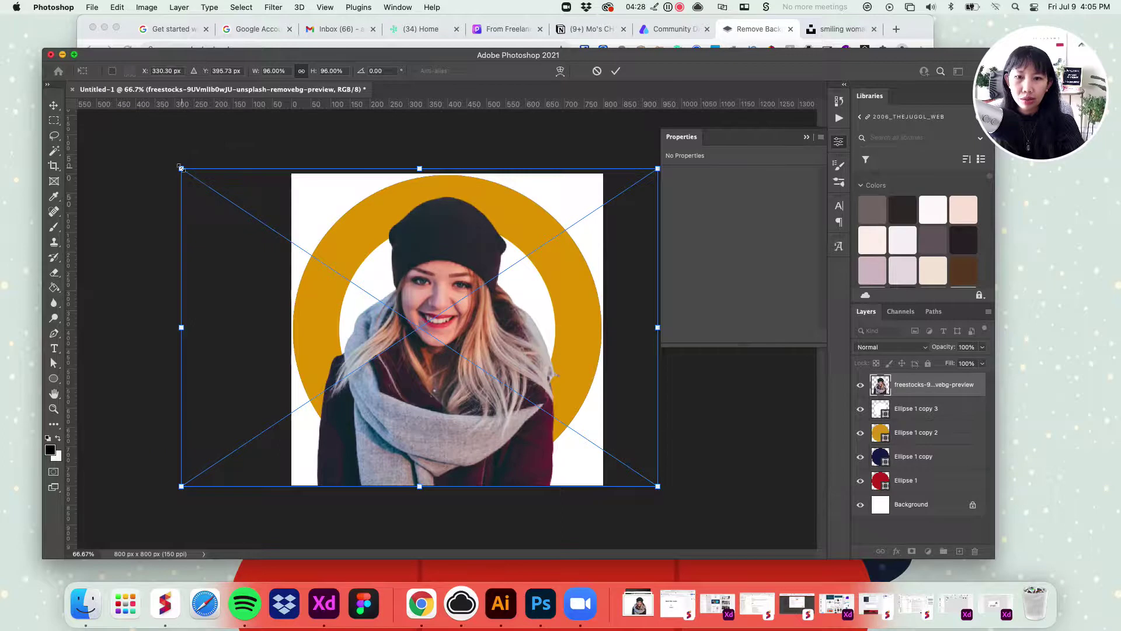
key("Return")
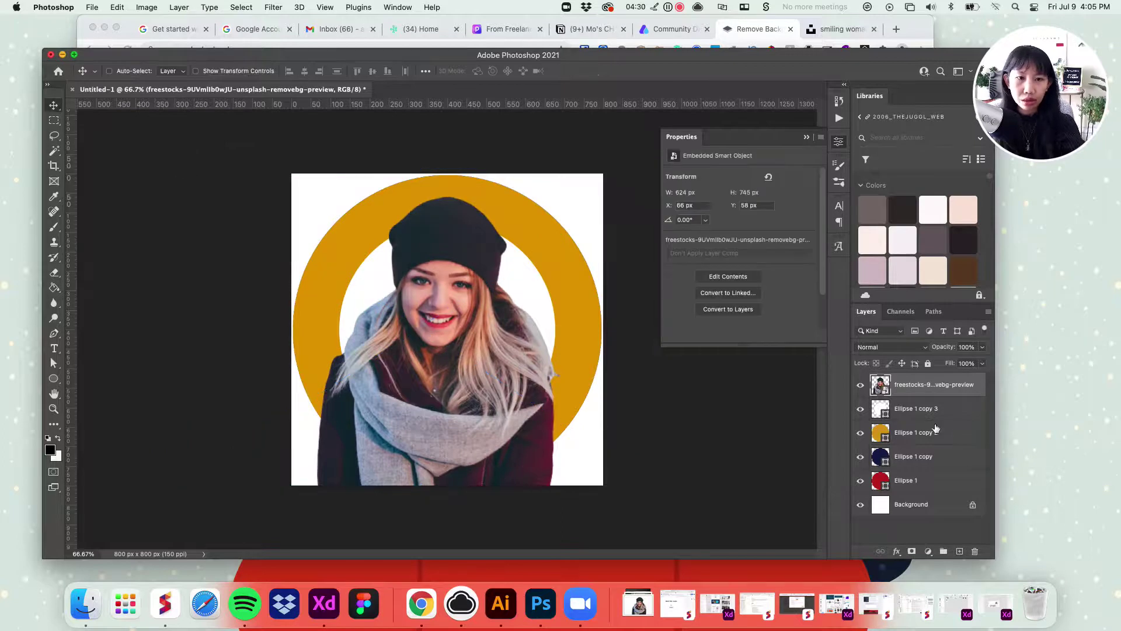
left_click_drag(473, 410, 475, 410)
Step: Apply a soft, low-opacity drop shadow at a 161° angle to the portrait layer, reducing its distance and size
right_click(956, 393)
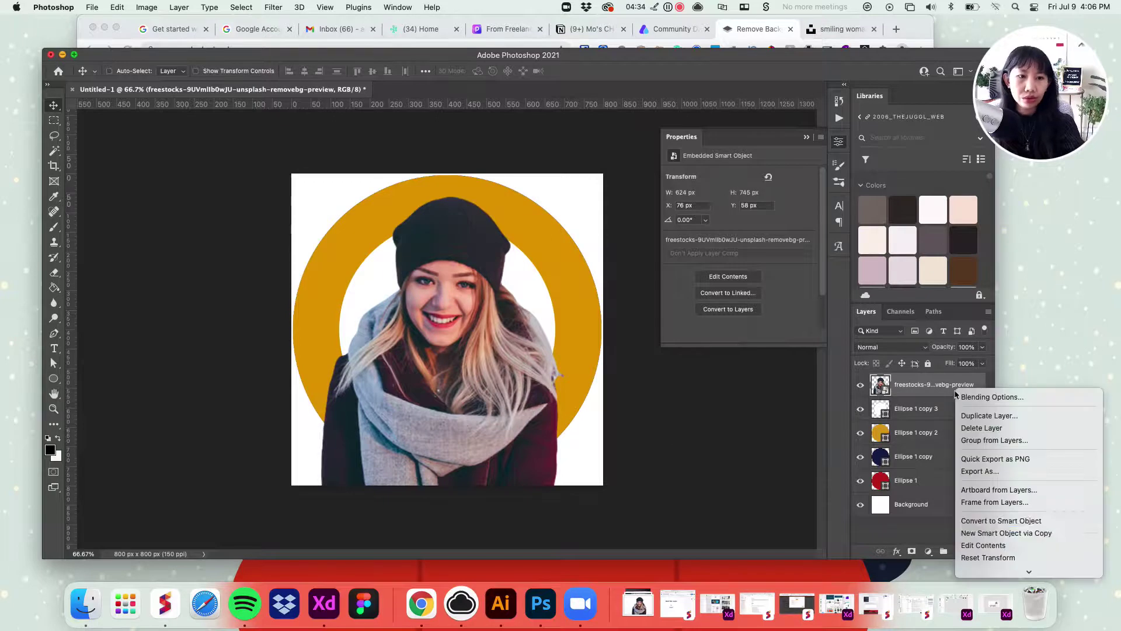
scroll(992, 521, "down", 5)
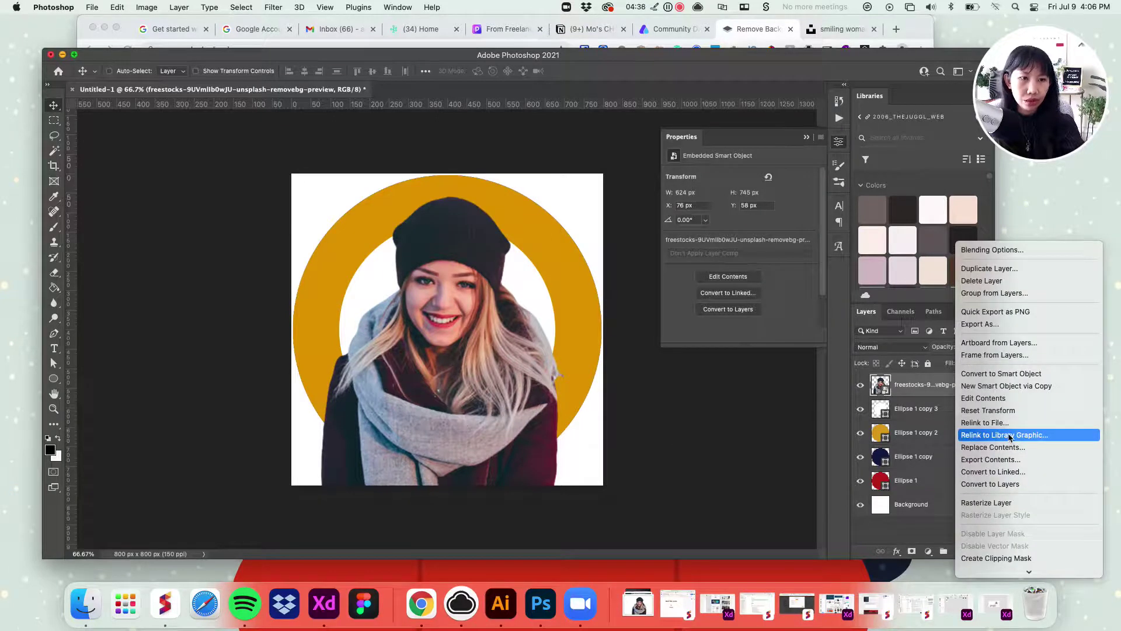
left_click(1001, 249)
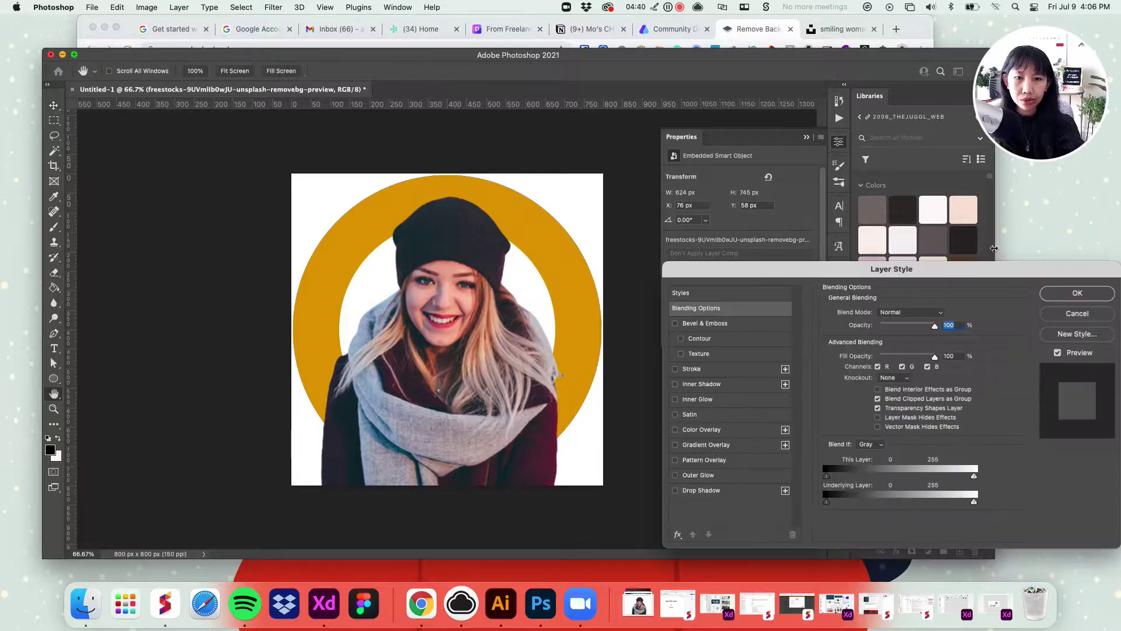
left_click(703, 491)
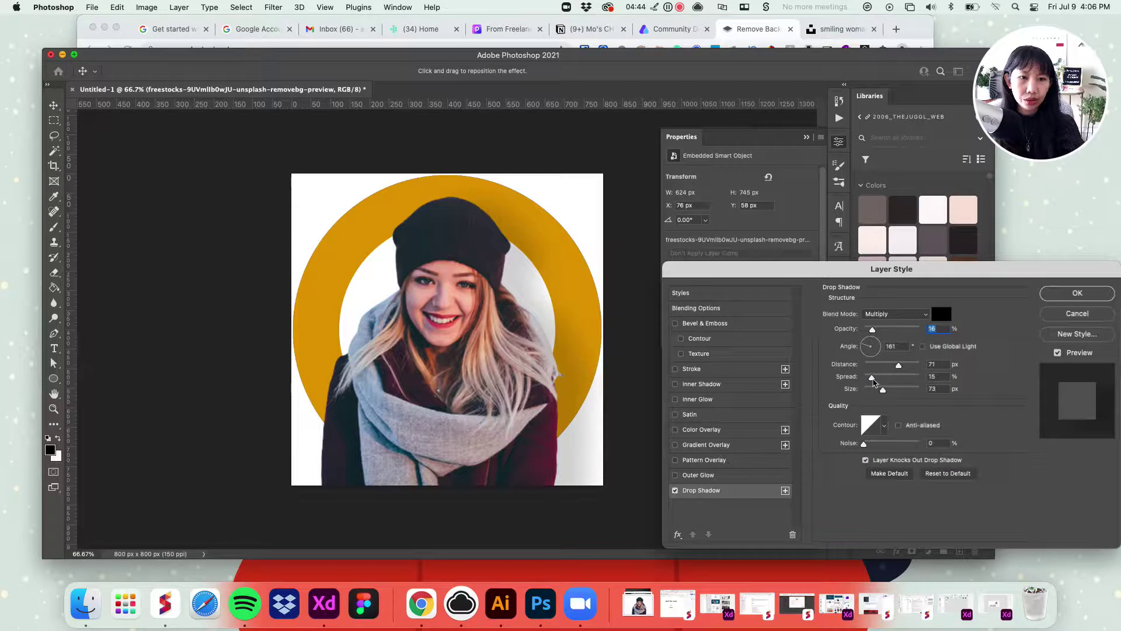
mouse_move(874, 381)
left_mouse_down()
mouse_move(896, 365)
mouse_move(882, 366)
mouse_move(871, 392)
left_mouse_up()
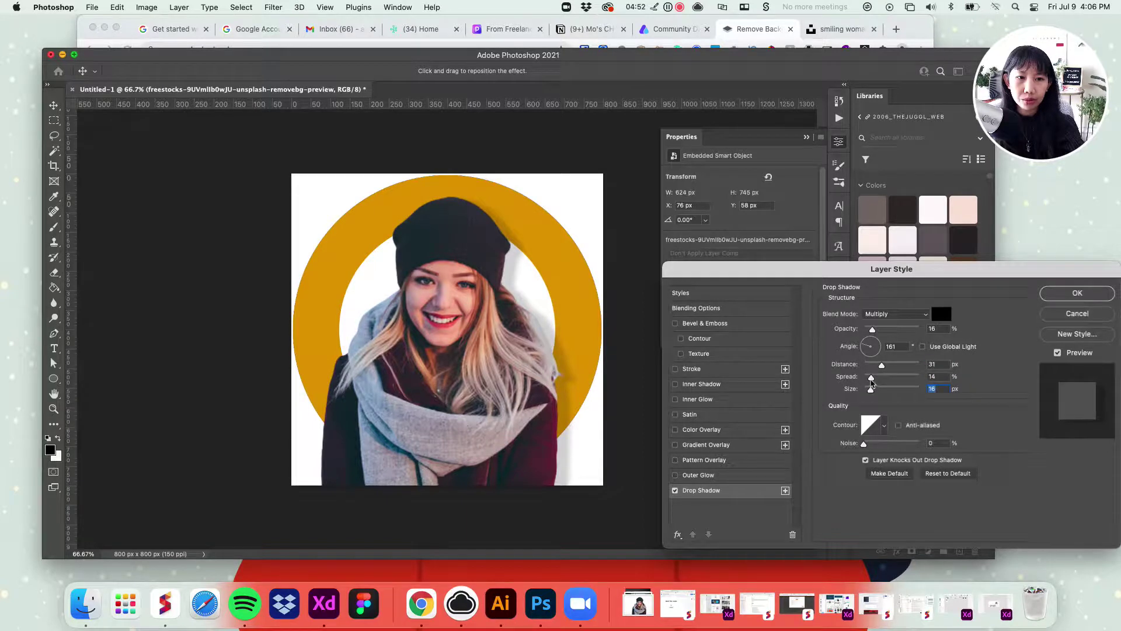
mouse_move(871, 378)
left_mouse_down()
mouse_move(885, 368)
mouse_move(878, 392)
left_mouse_up()
left_click_drag(874, 331, 874, 332)
left_click(1077, 293)
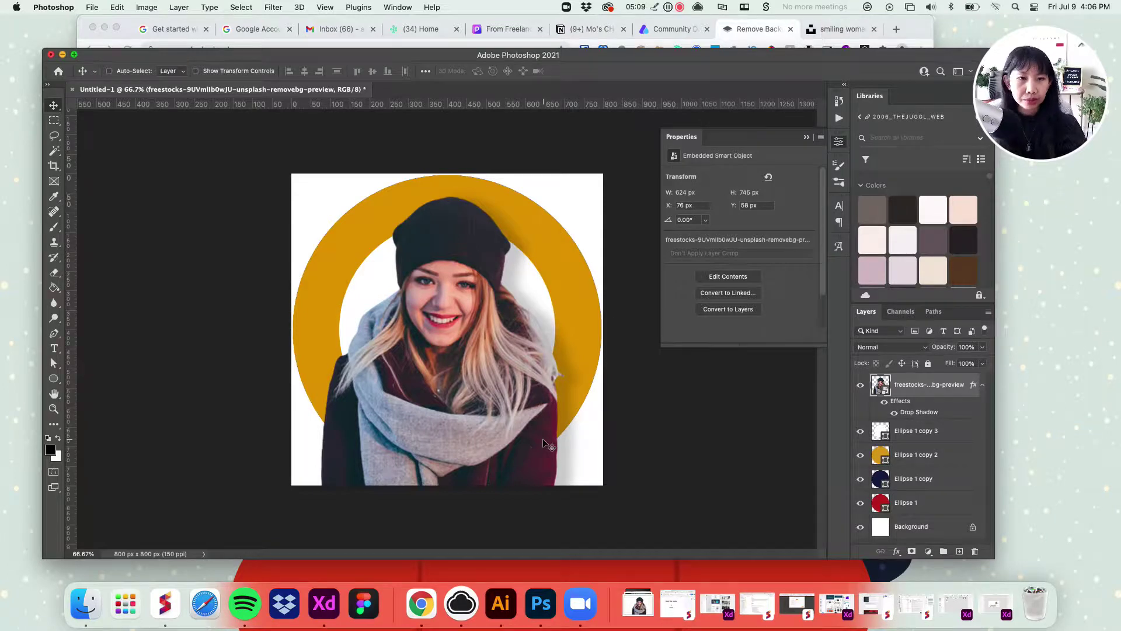
Step: Show the Timeline, create a frame animation and duplicate its first frame twice to make three frames
left_click_drag(368, 50, 359, 25)
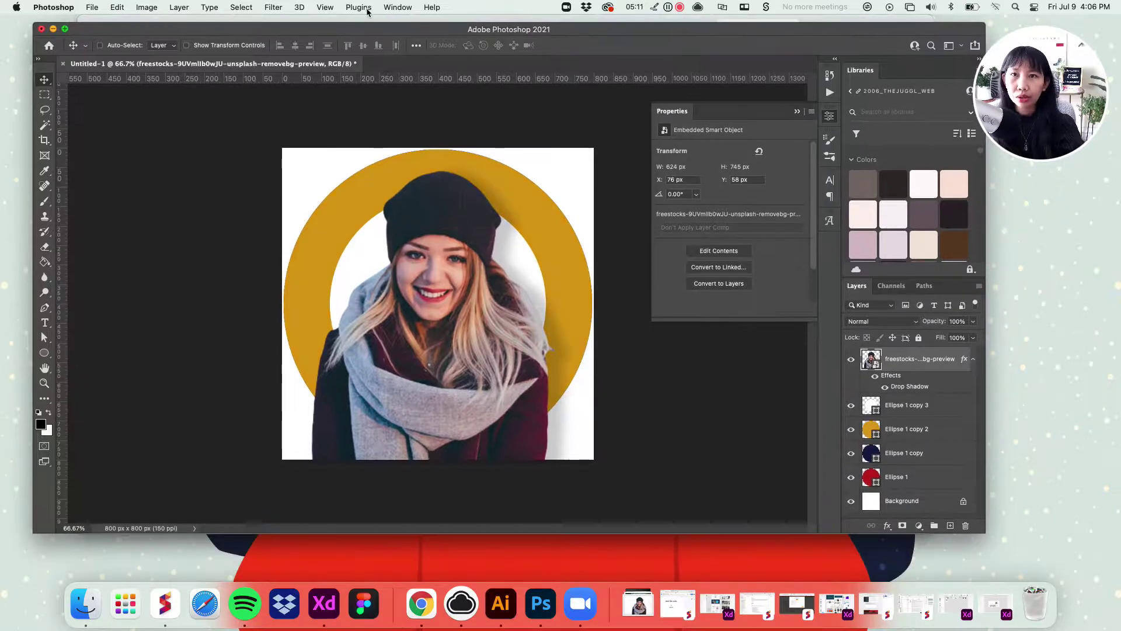
left_click(397, 7)
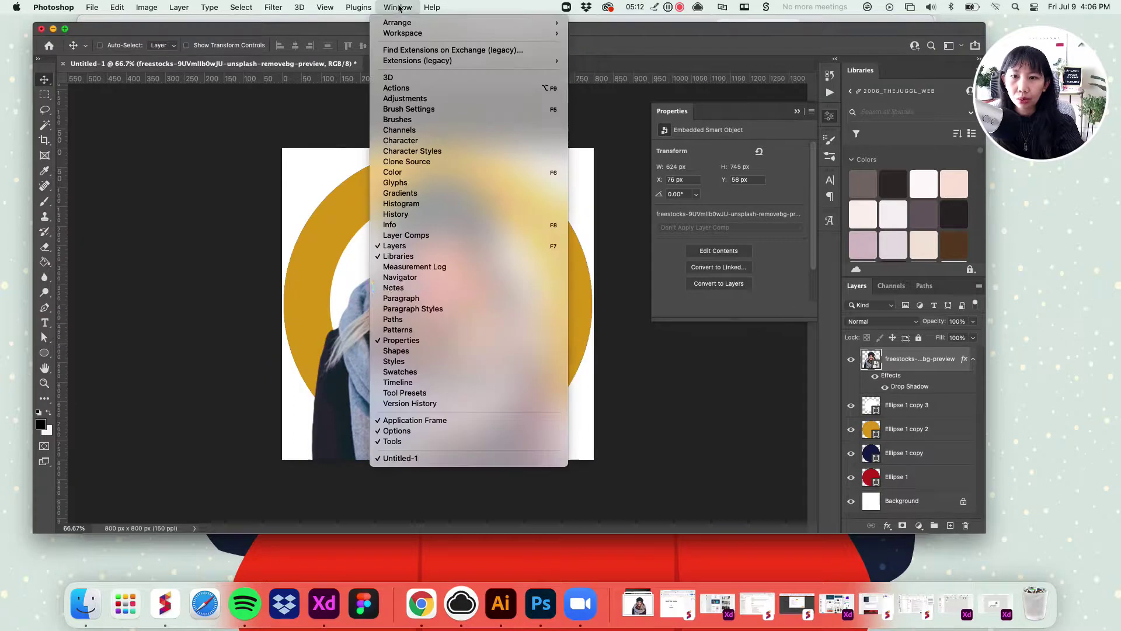
left_click(437, 383)
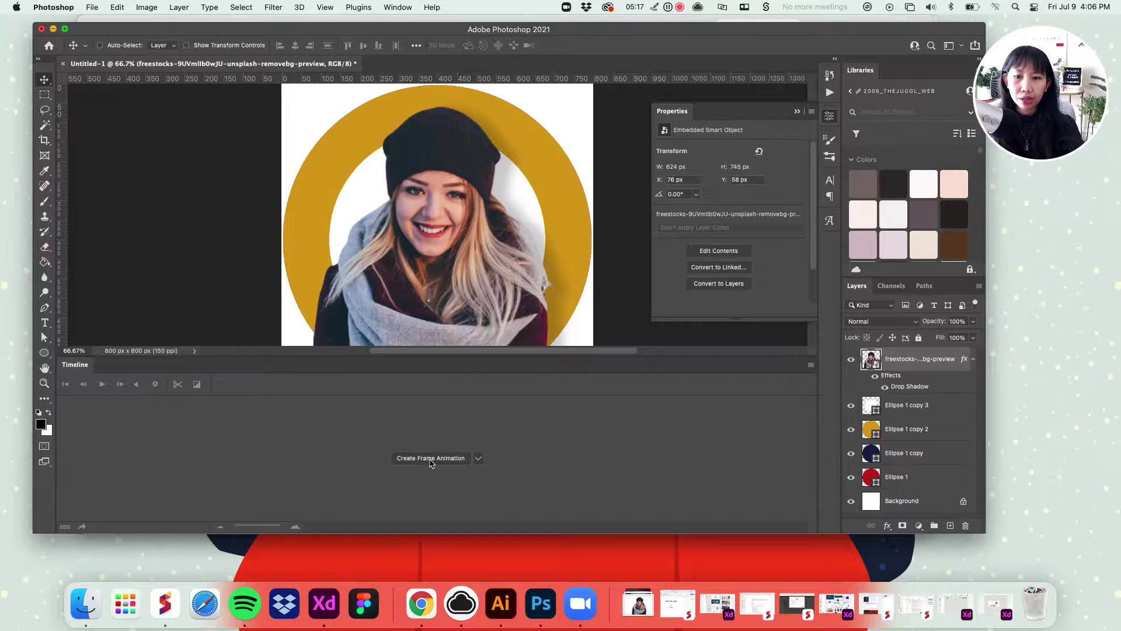
left_click(430, 459)
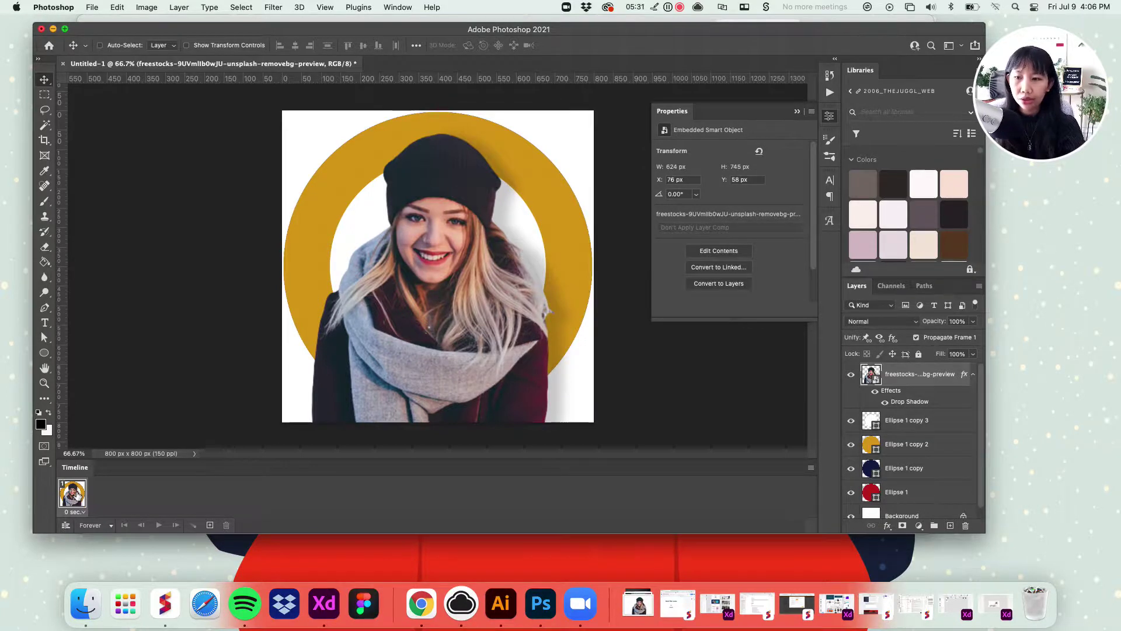
left_click(209, 525)
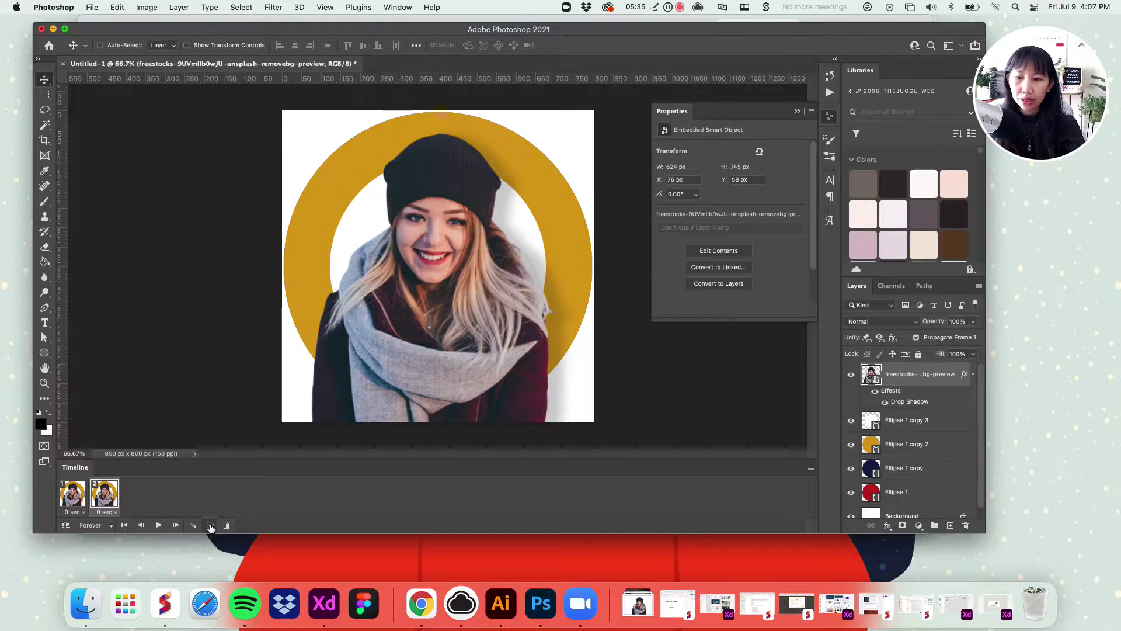
left_click(210, 525)
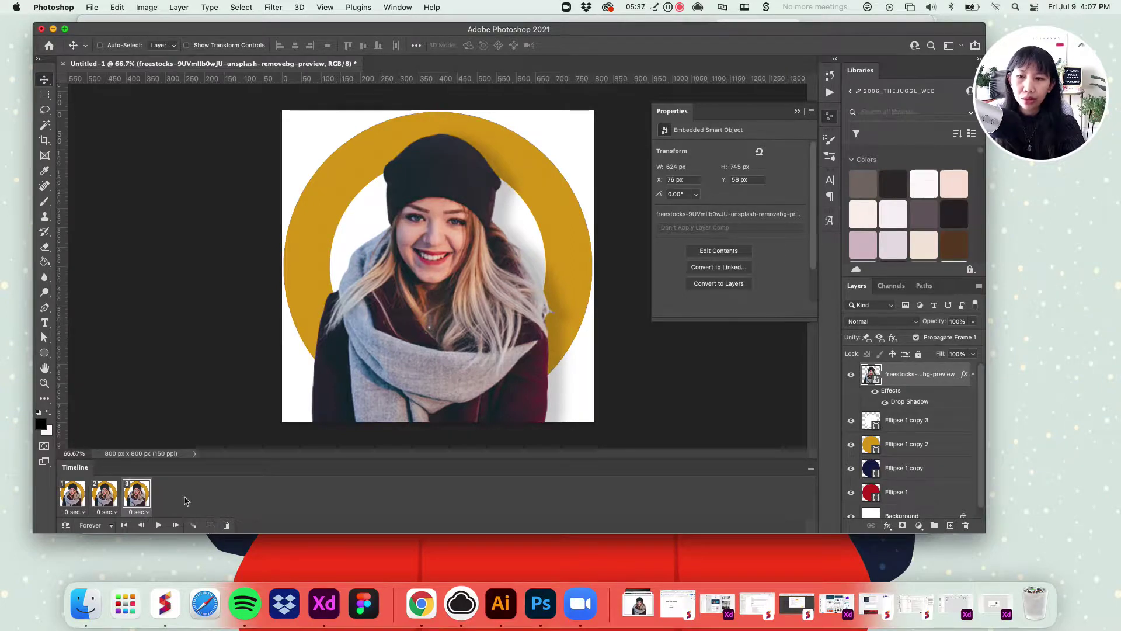
Step: Give frame 1 the red ring by hiding the yellow Ellipse 1 copy 2 and navy Ellipse 1 copy layers
left_click(75, 492)
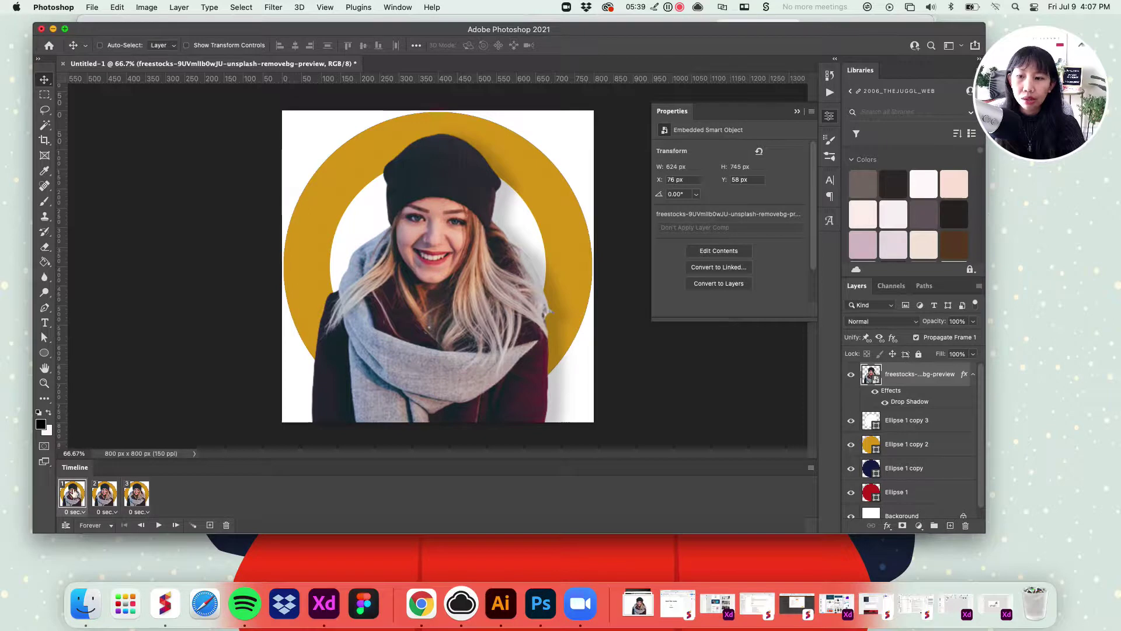
scroll(938, 479, "down", 1)
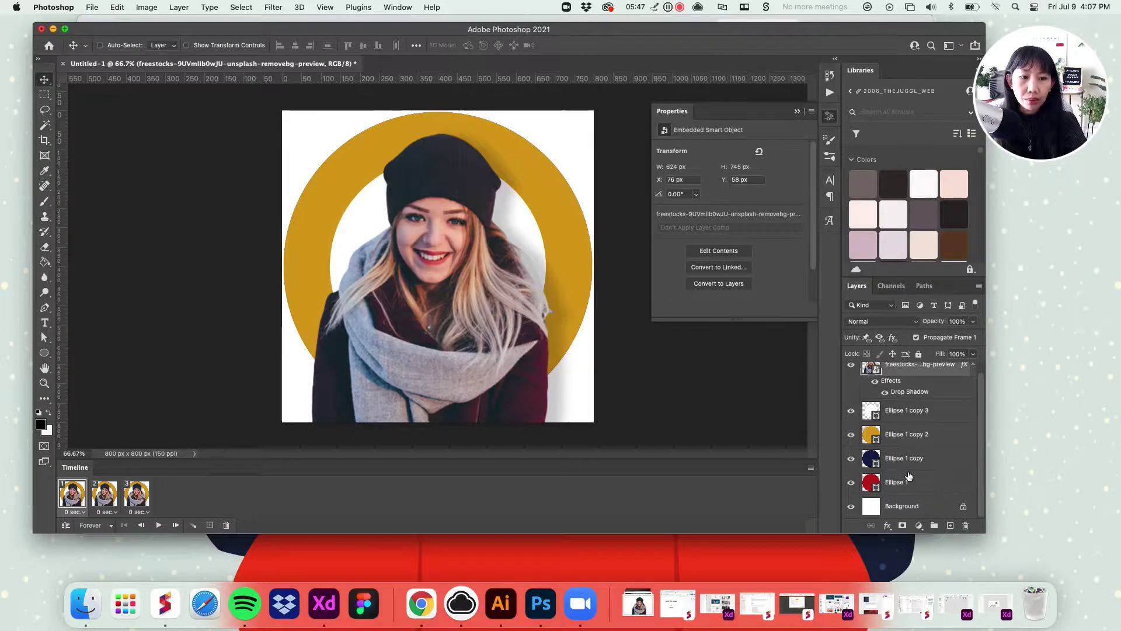
left_click(851, 437)
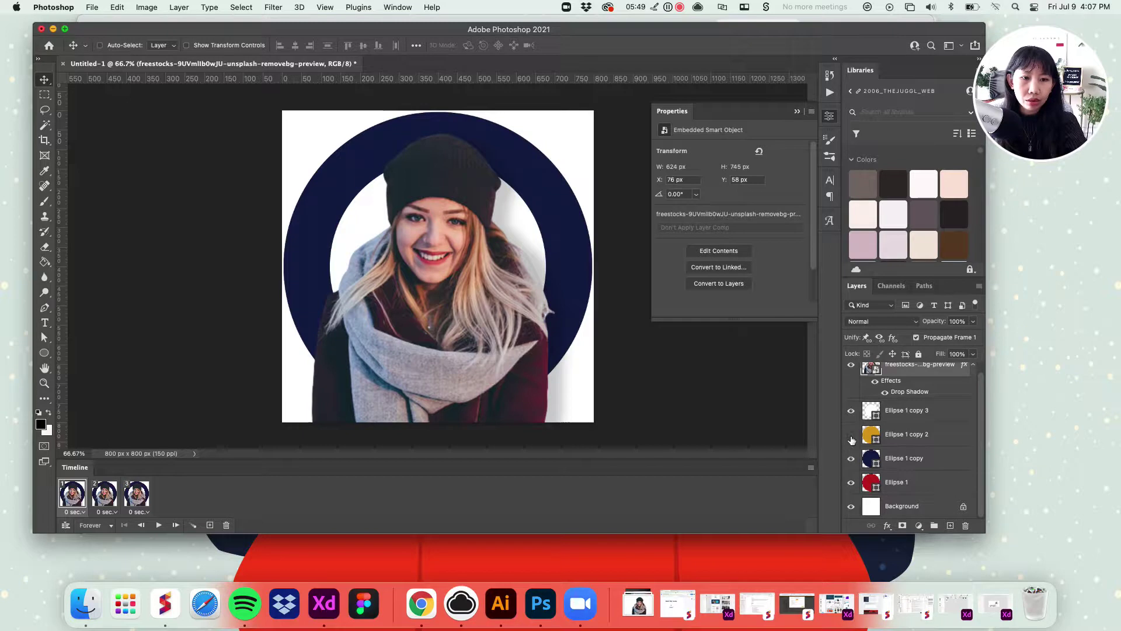
left_click(851, 459)
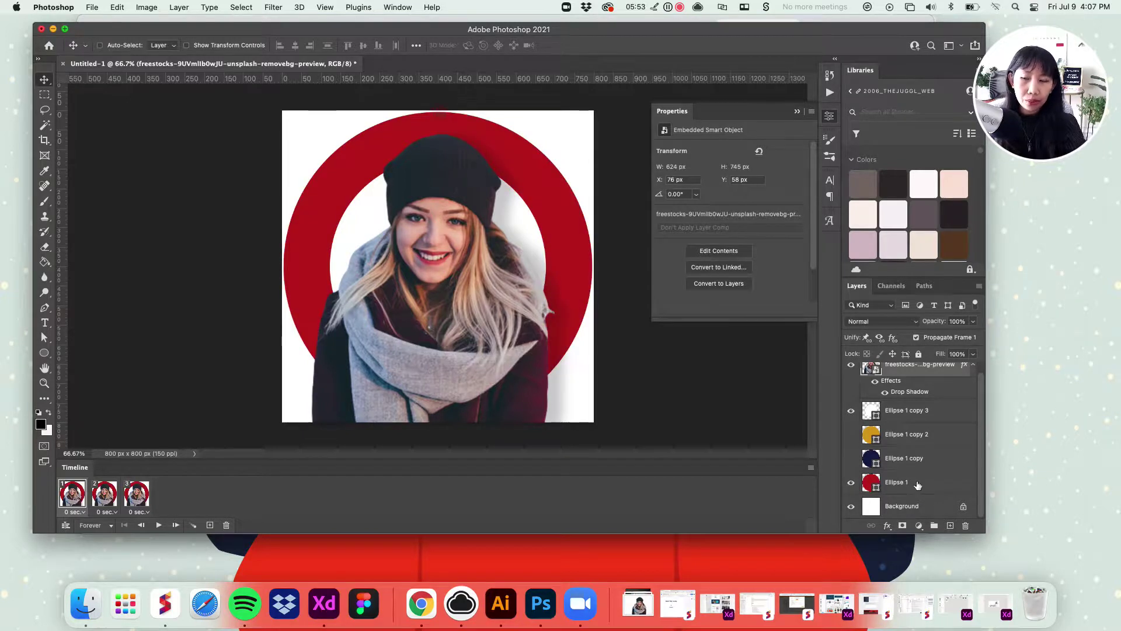
Step: Give frame 2 the navy ring by hiding the red Ellipse 1 layer and showing Ellipse 1 copy
left_click(104, 497)
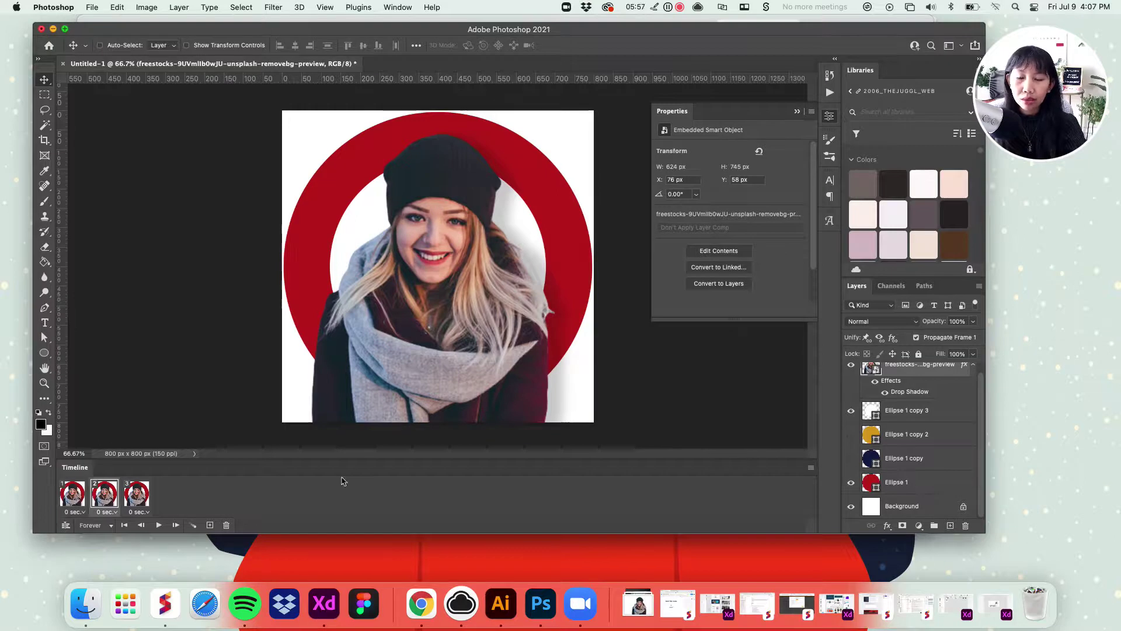
left_click(851, 484)
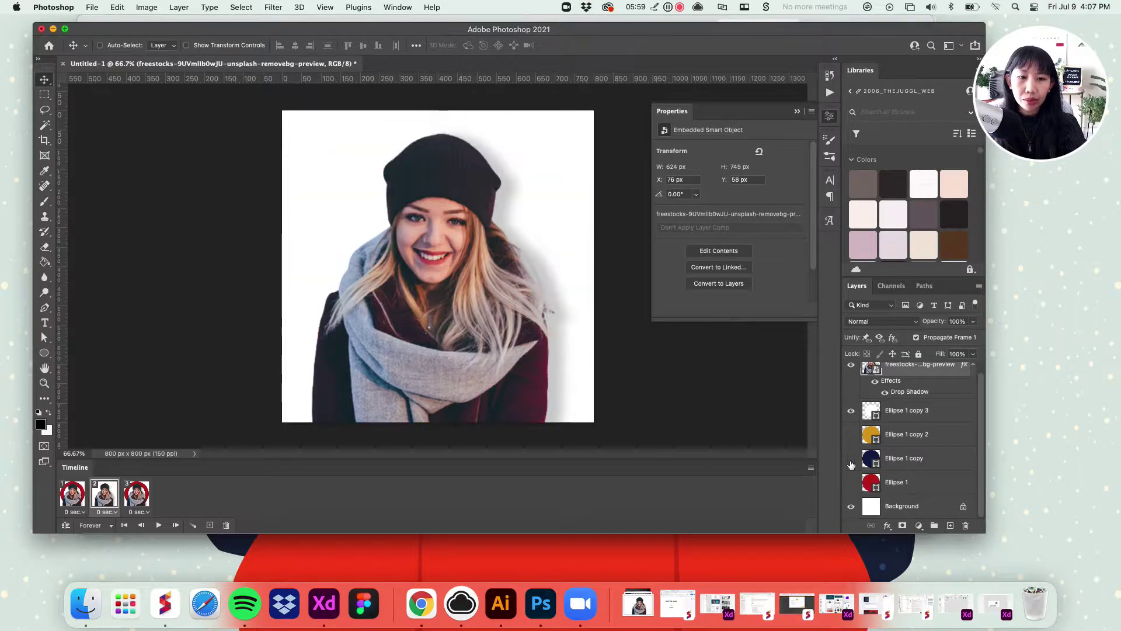
left_click(851, 458)
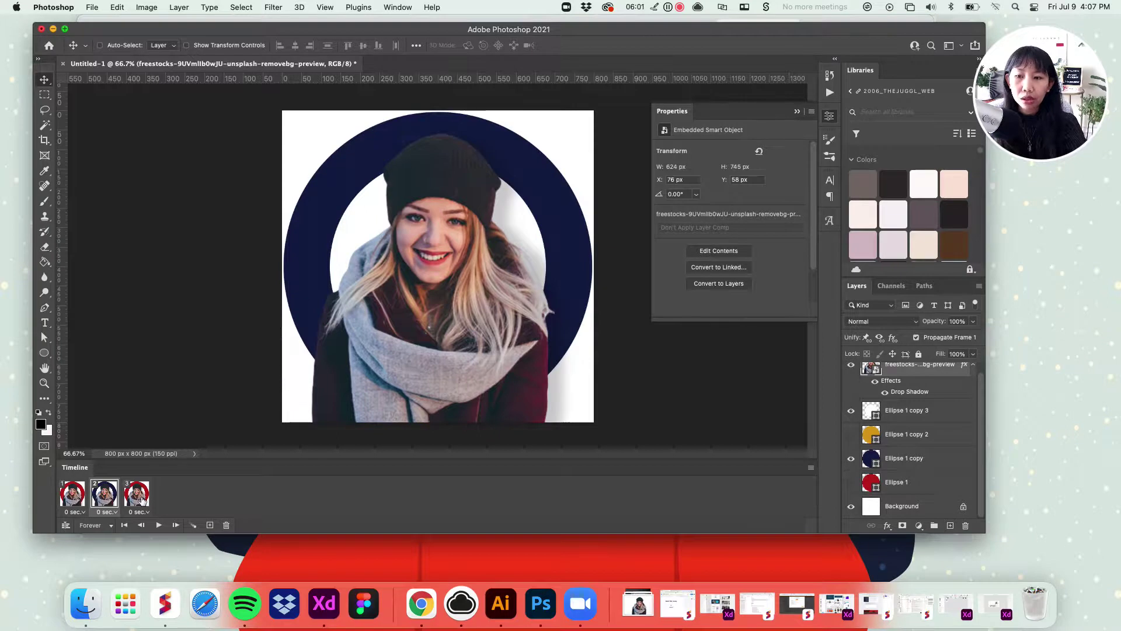
Step: Give frame 3 the yellow ring by hiding the red Ellipse 1 layer and showing Ellipse 1 copy 2
left_click(139, 498)
left_click(851, 482)
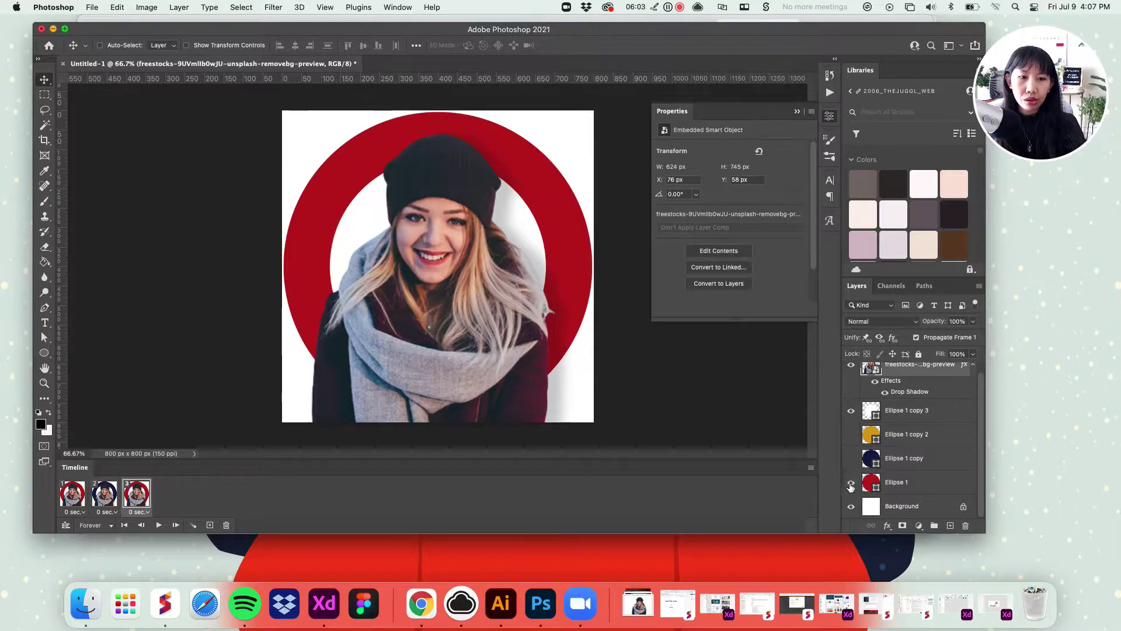
left_click(851, 435)
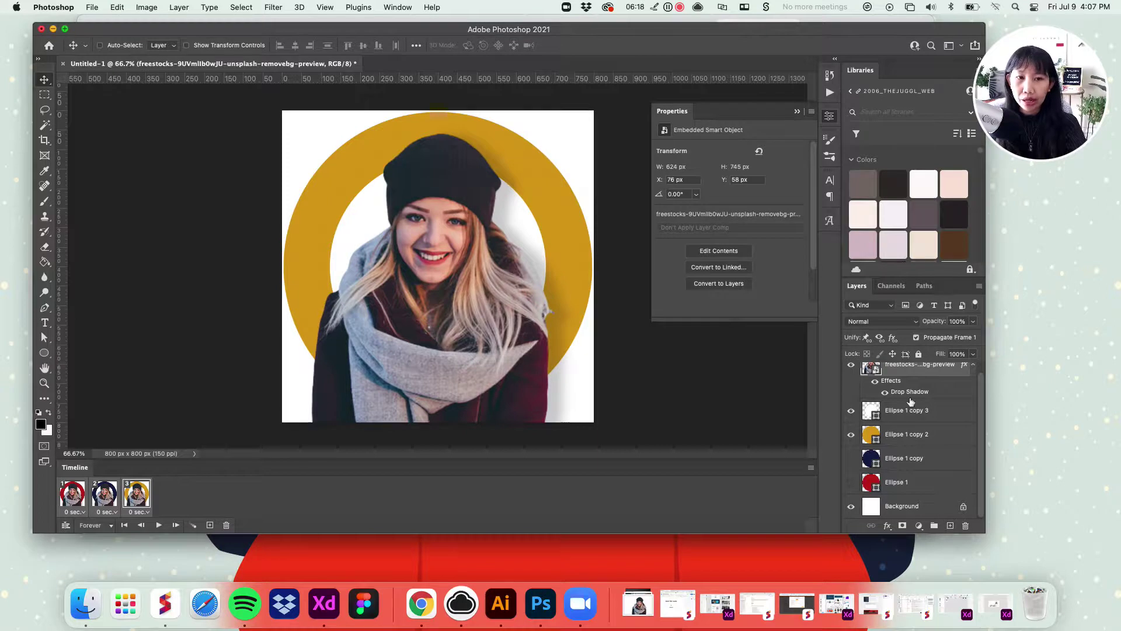
Step: Set the delay of all three animation frames to 0.5 seconds and play the animation to check it
scroll(920, 421, "up", 1)
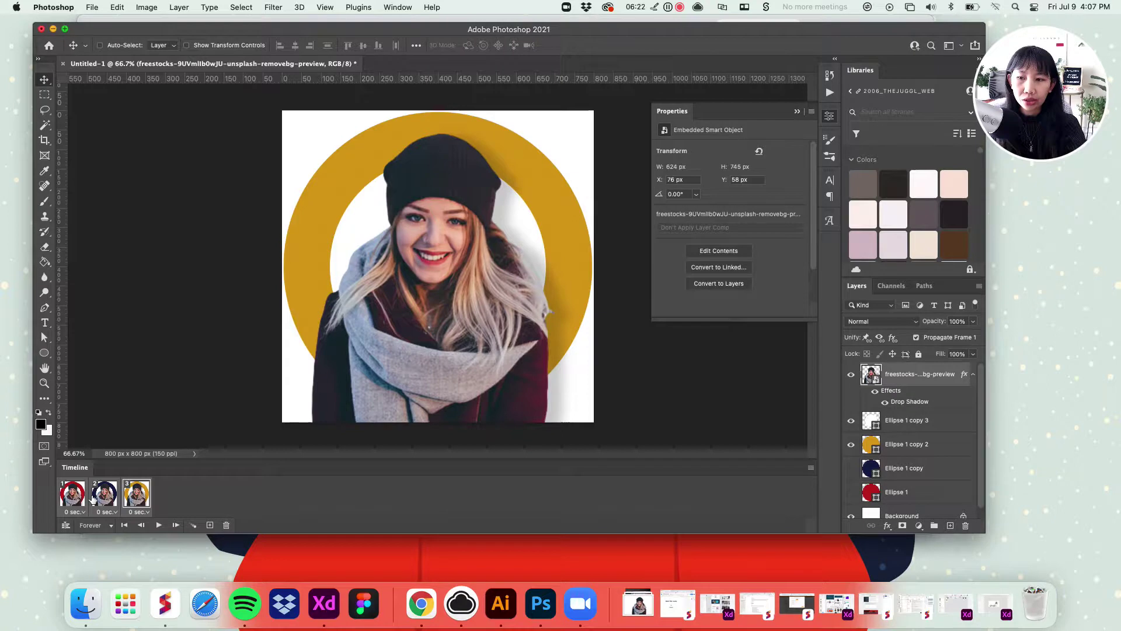
left_click(83, 512)
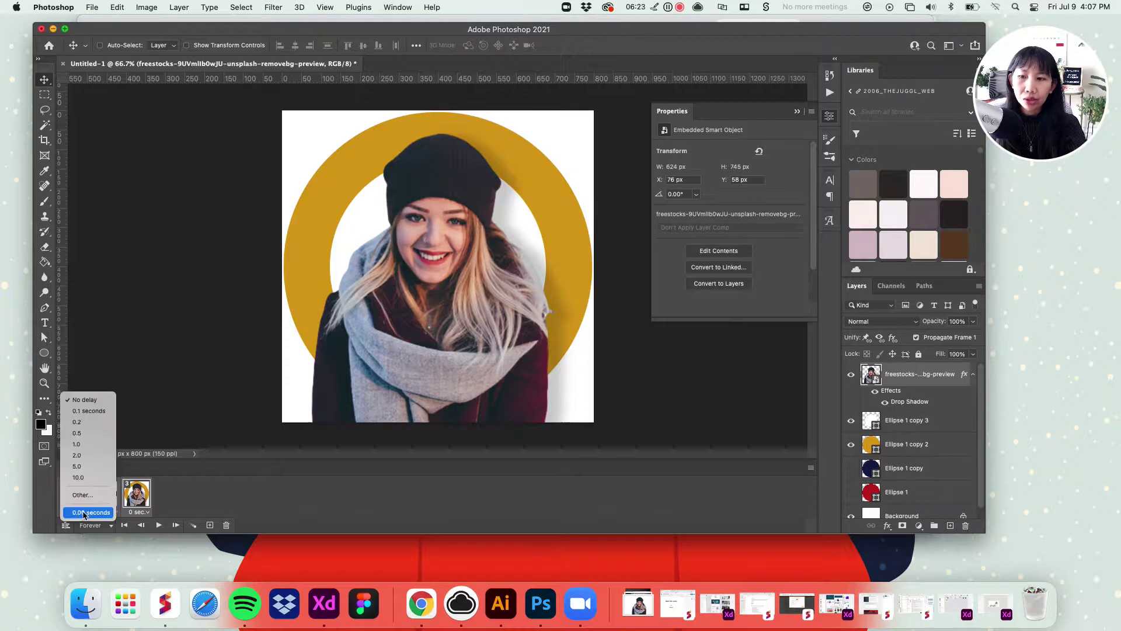
left_click(87, 435)
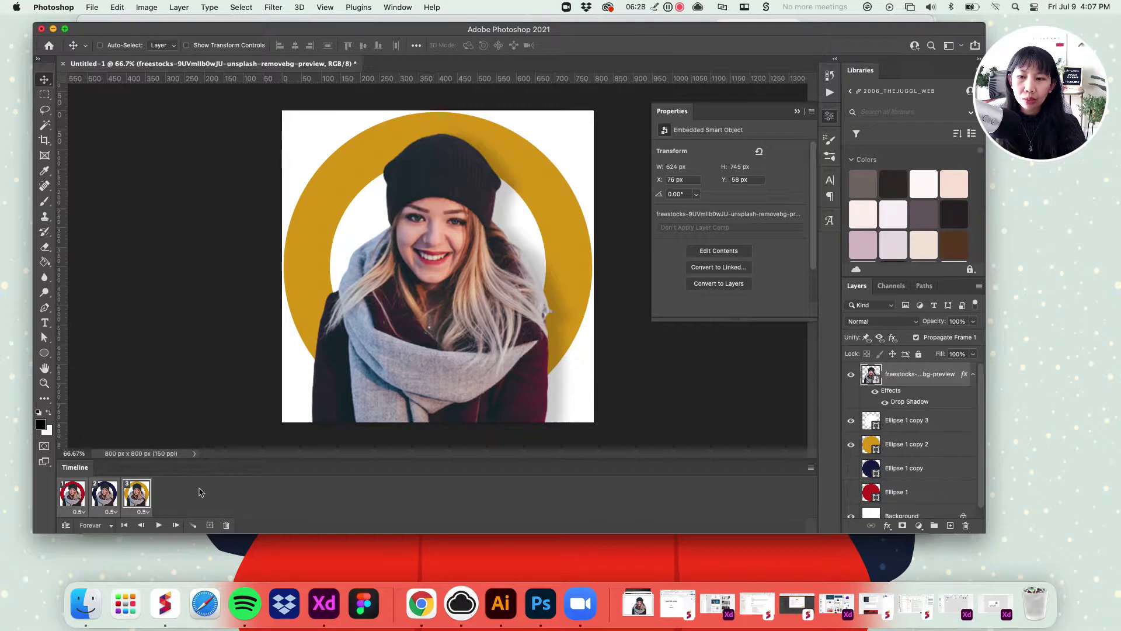
left_click(158, 526)
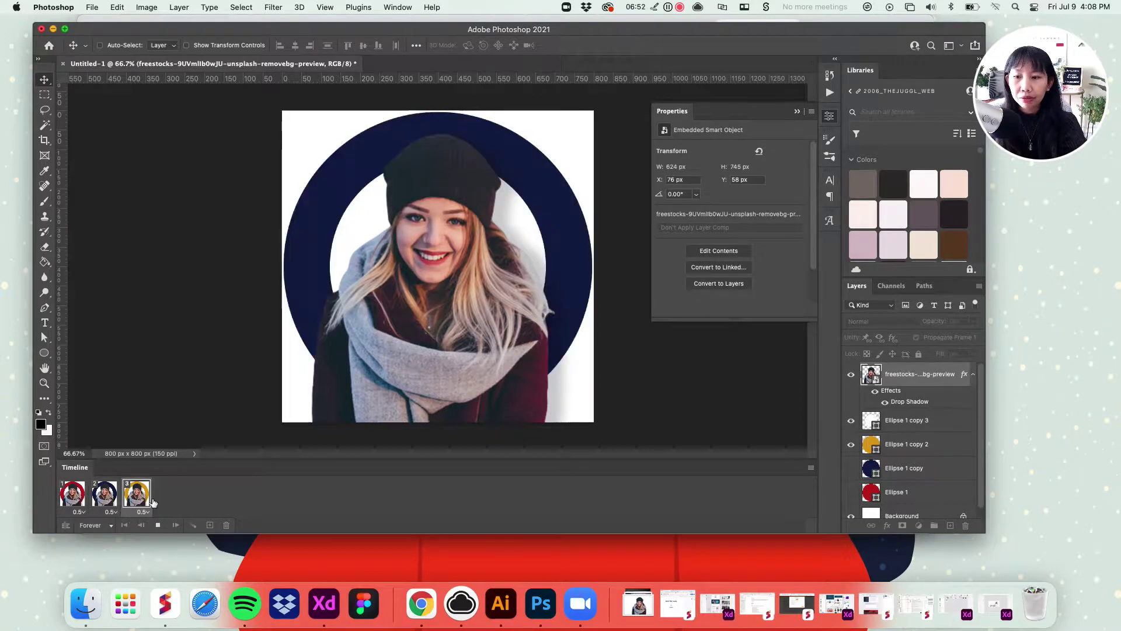
left_click(158, 525)
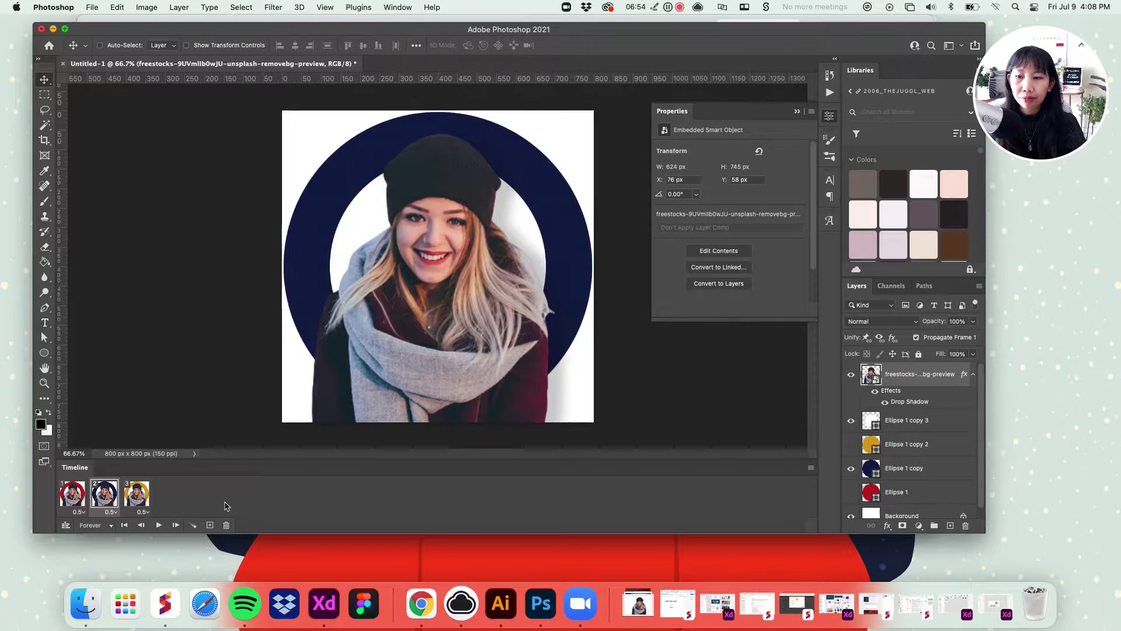
Step: Start a Save for Web (Legacy) export of the animation and set the file format to GIF
left_click(92, 7)
mouse_move(155, 304)
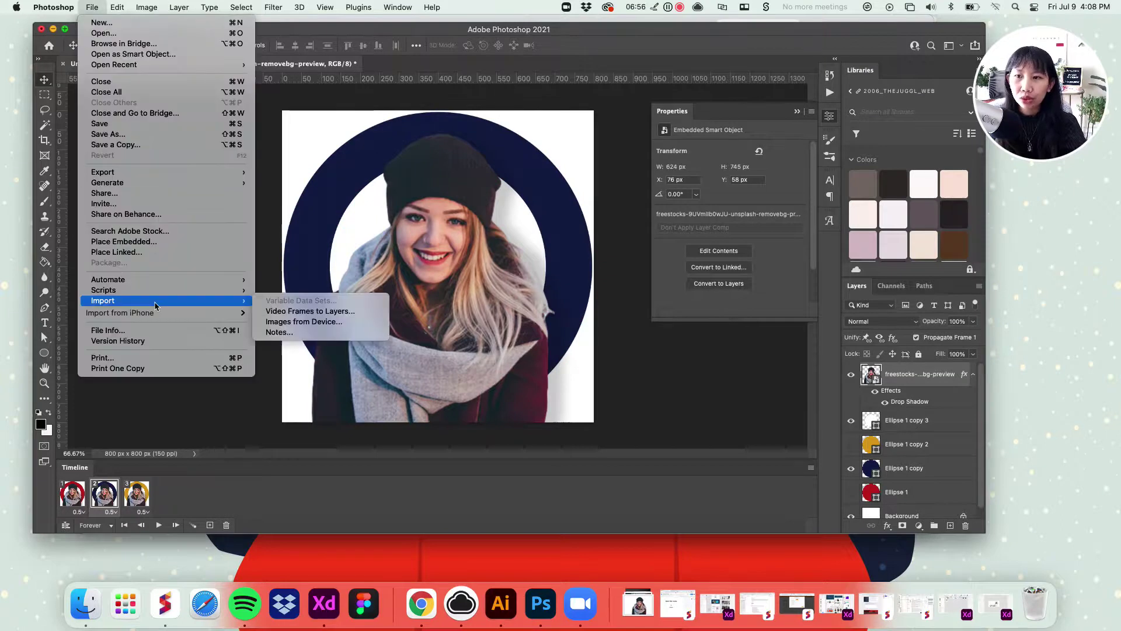
mouse_move(142, 172)
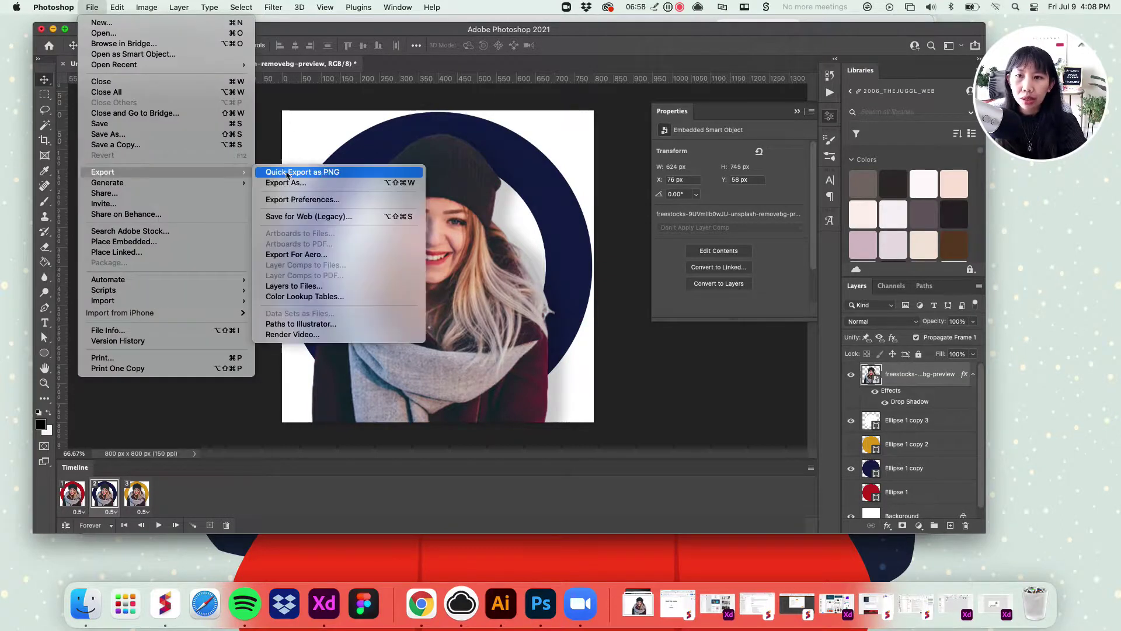
left_click(304, 217)
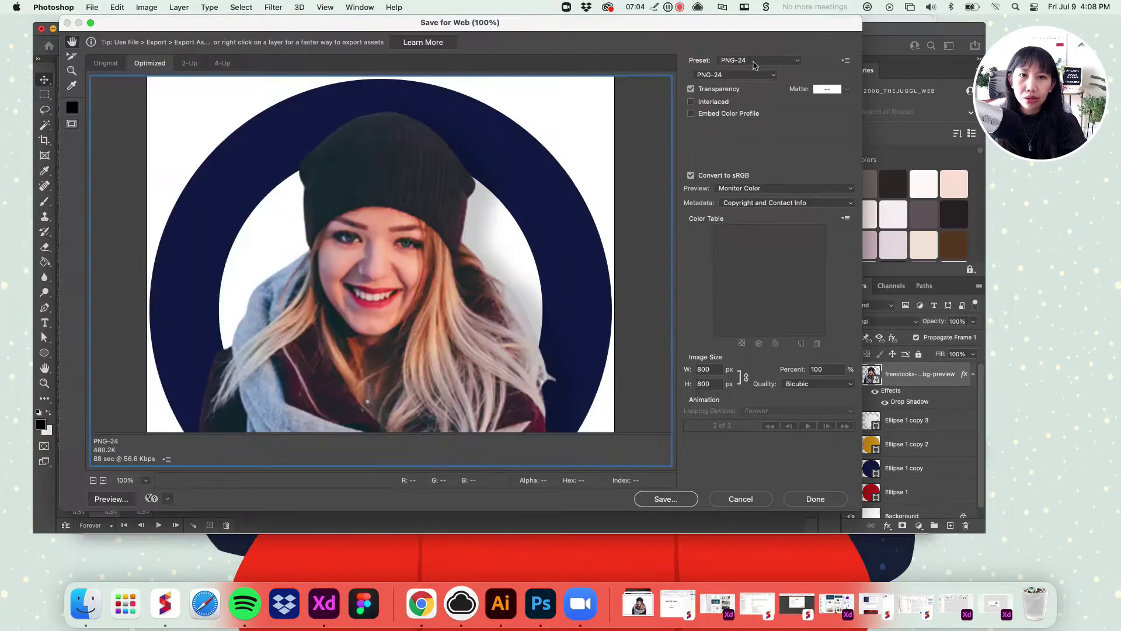
left_click(735, 75)
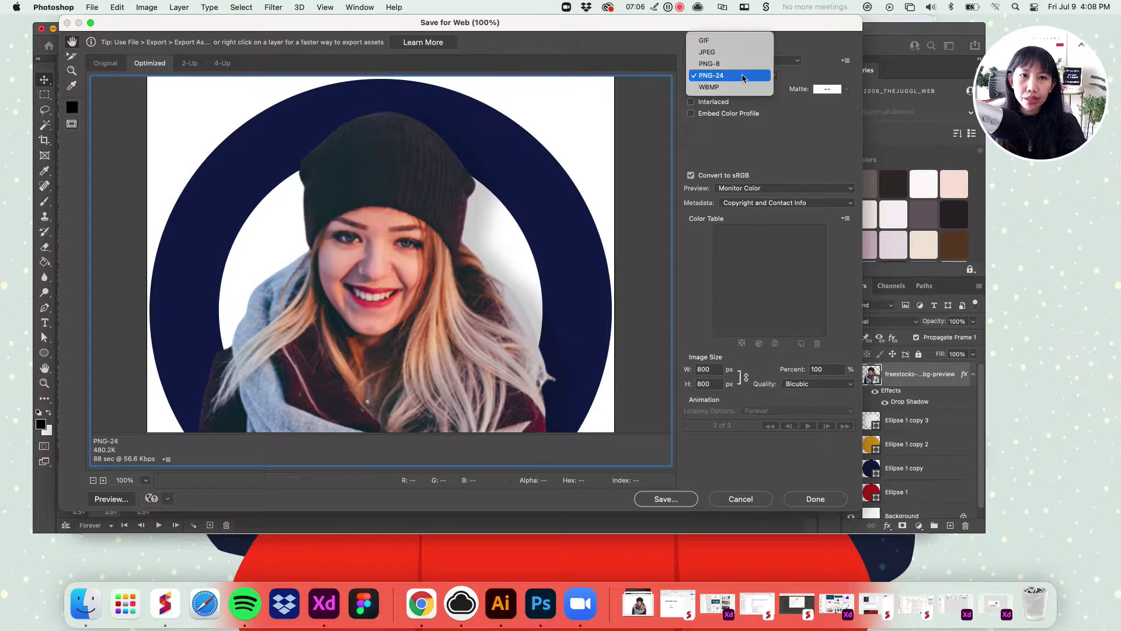
left_click(728, 43)
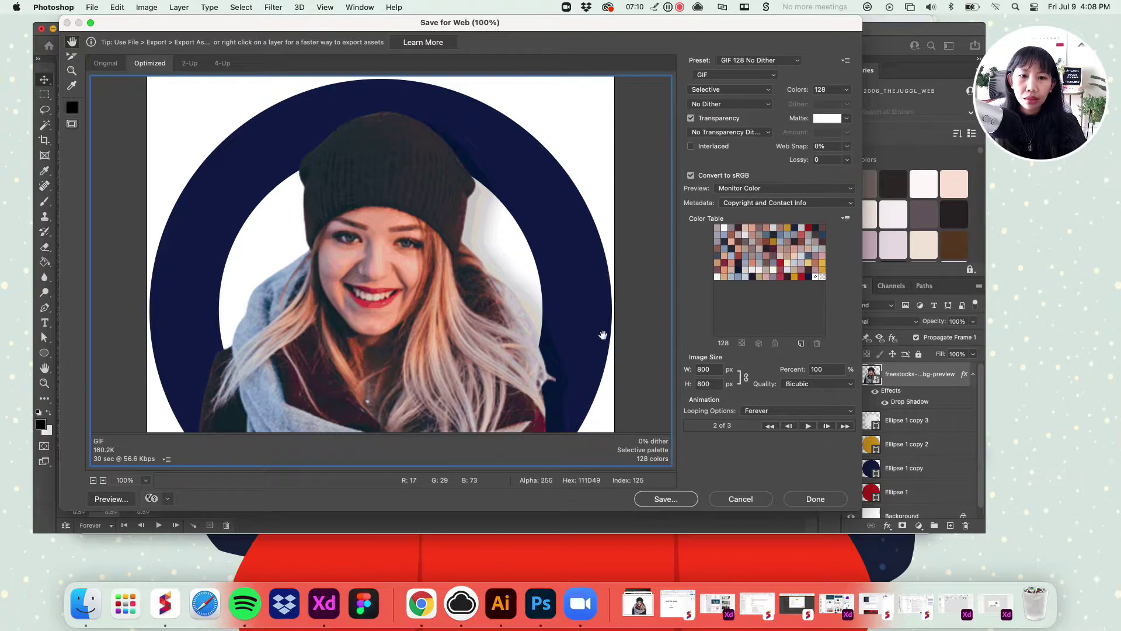
Step: Play the GIF in the export preview, stop it, and view the whole image at 50%
left_click(809, 427)
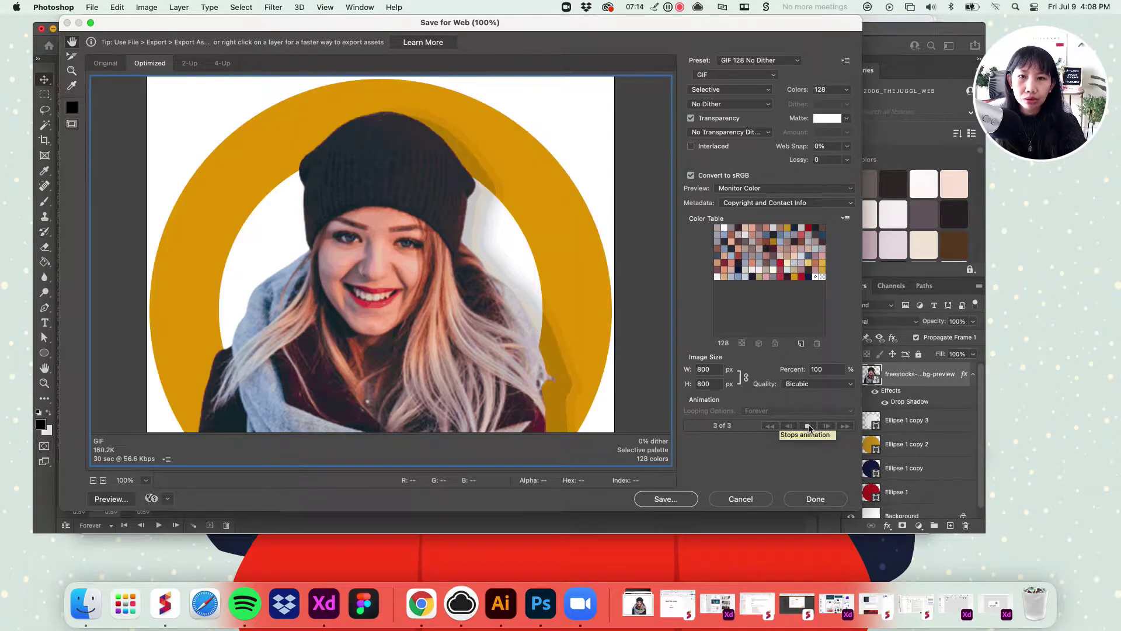
left_click(809, 427)
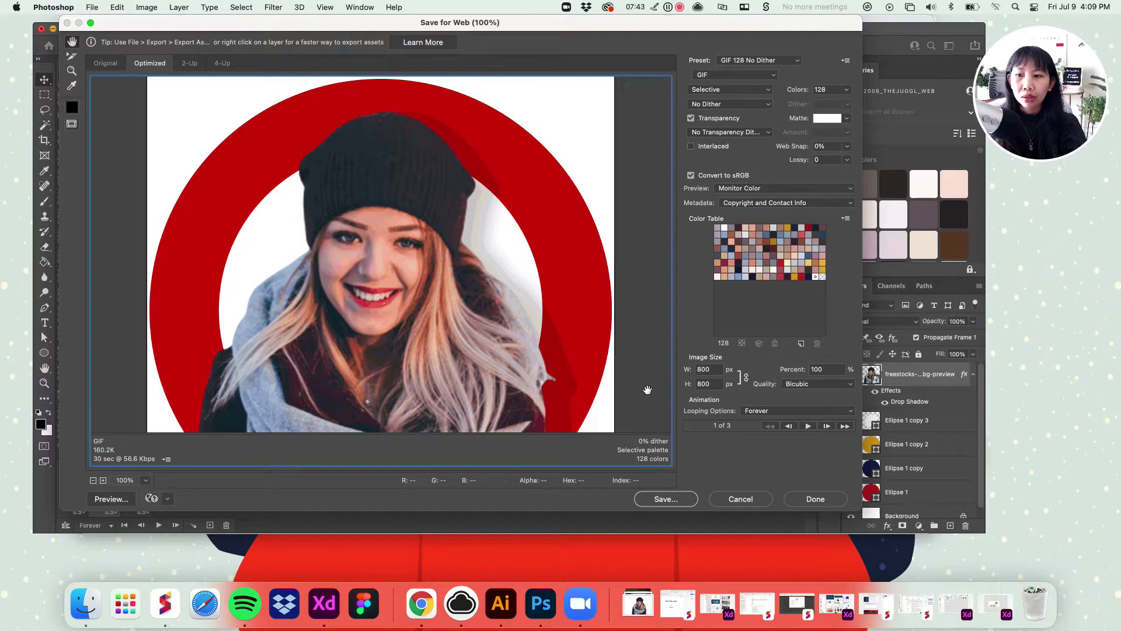
left_click(93, 481)
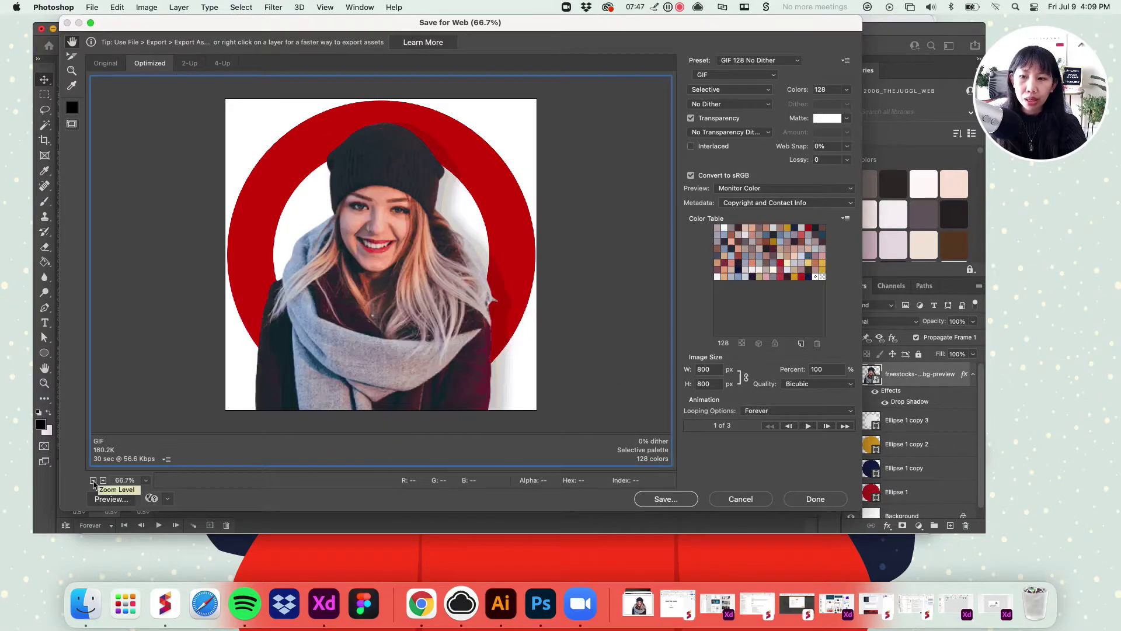
left_click(92, 481)
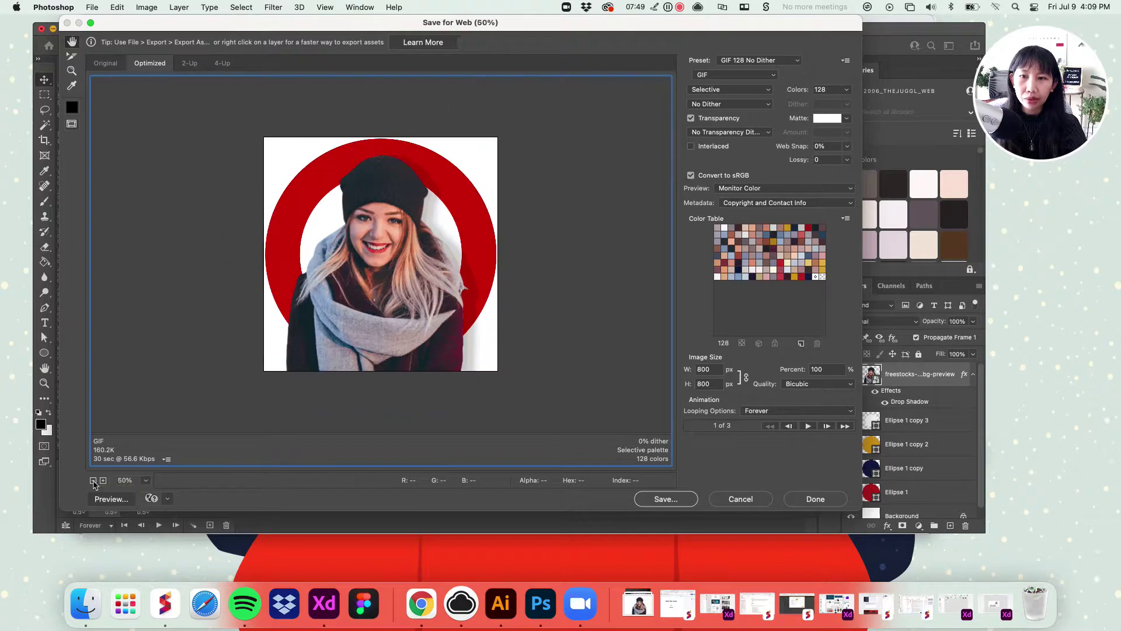
Step: View the export preview at 12.5% and play the GIF at that small size, stopping it after checking
left_click(93, 480)
left_click(93, 480)
left_click(93, 480)
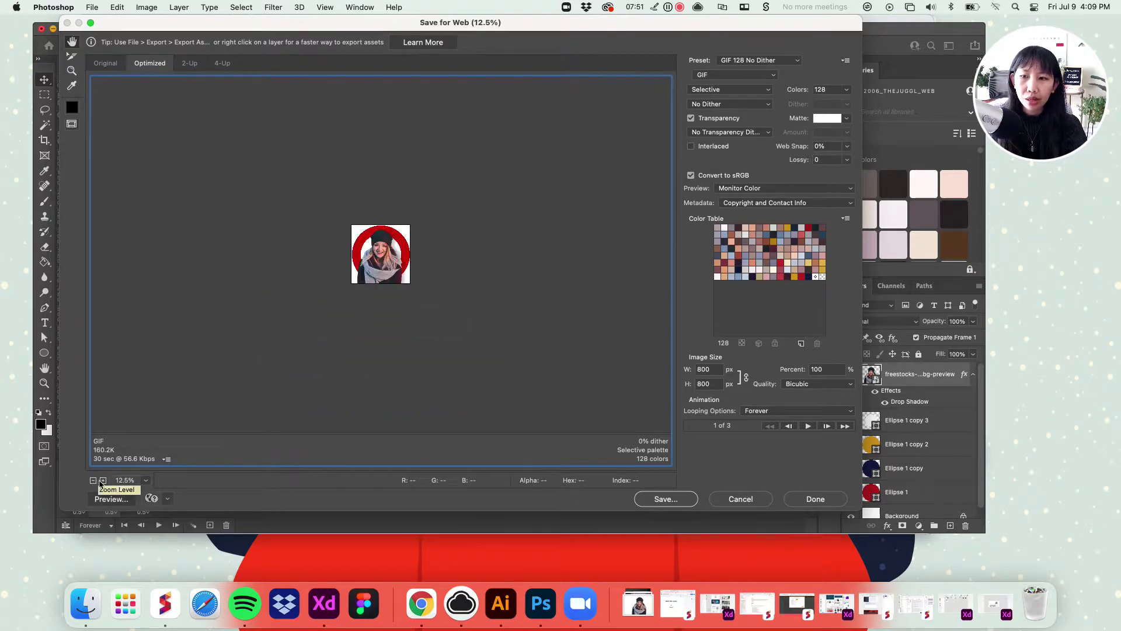
left_click(104, 481)
left_click(93, 480)
left_click(808, 427)
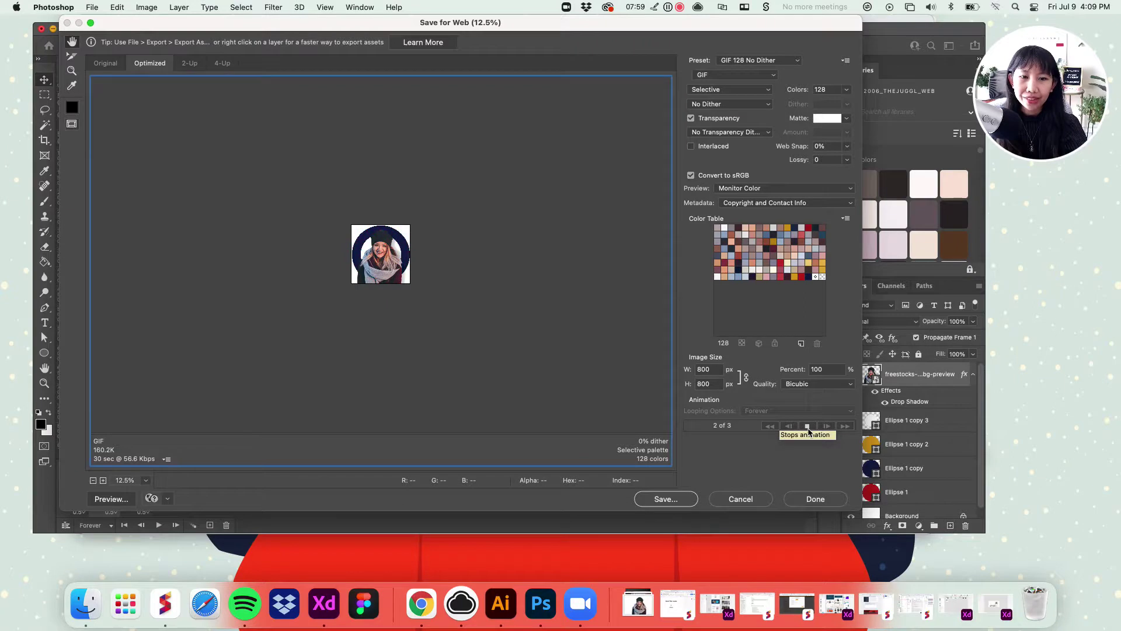
left_click(809, 429)
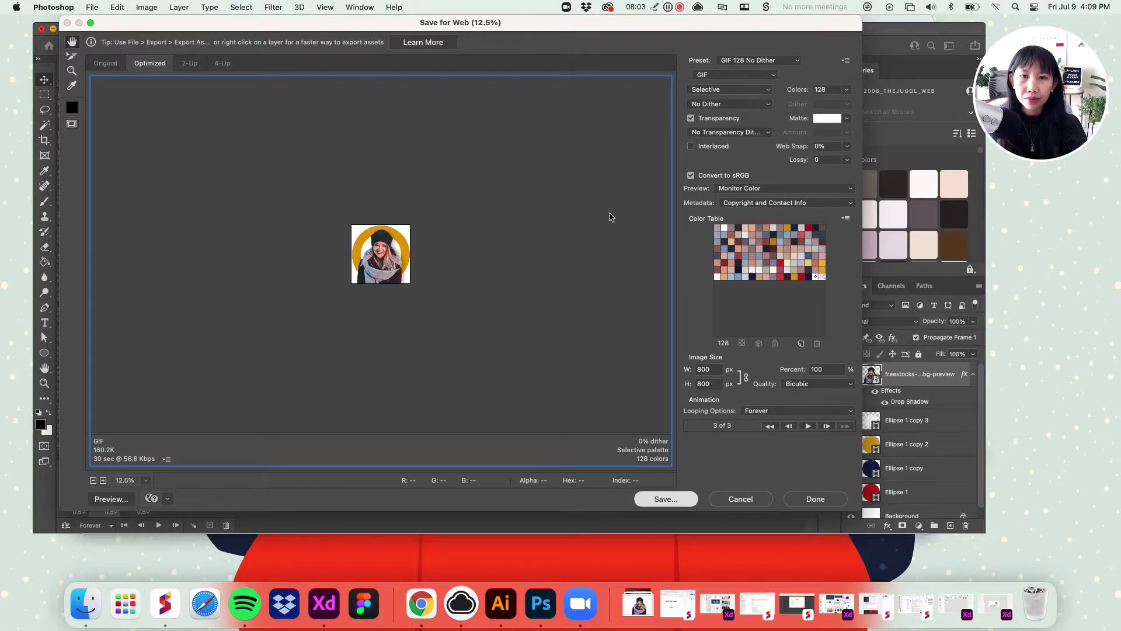
Step: Save the optimized GIF in the Downloads folder as avatar-new.gif
key("Return")
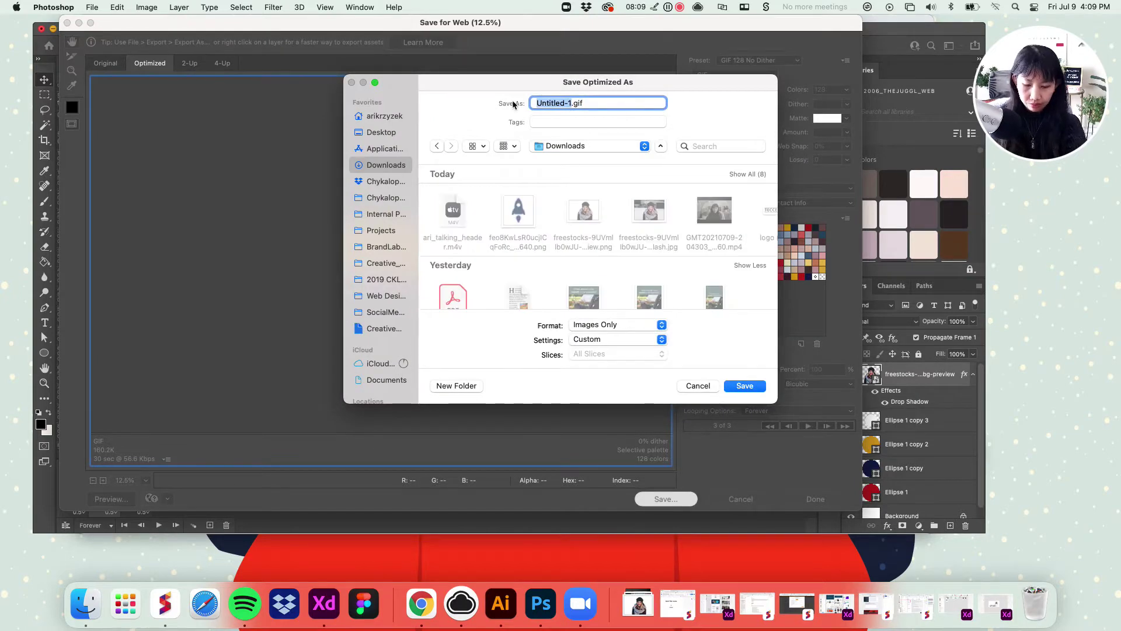
type("avatar-")
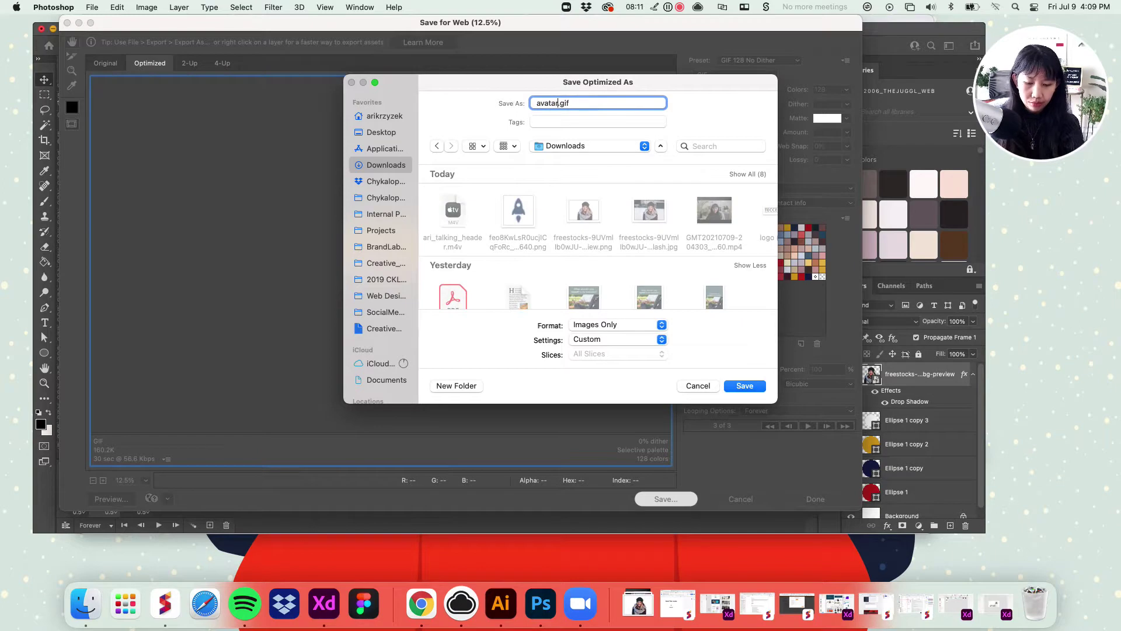
type("new")
key("Return")
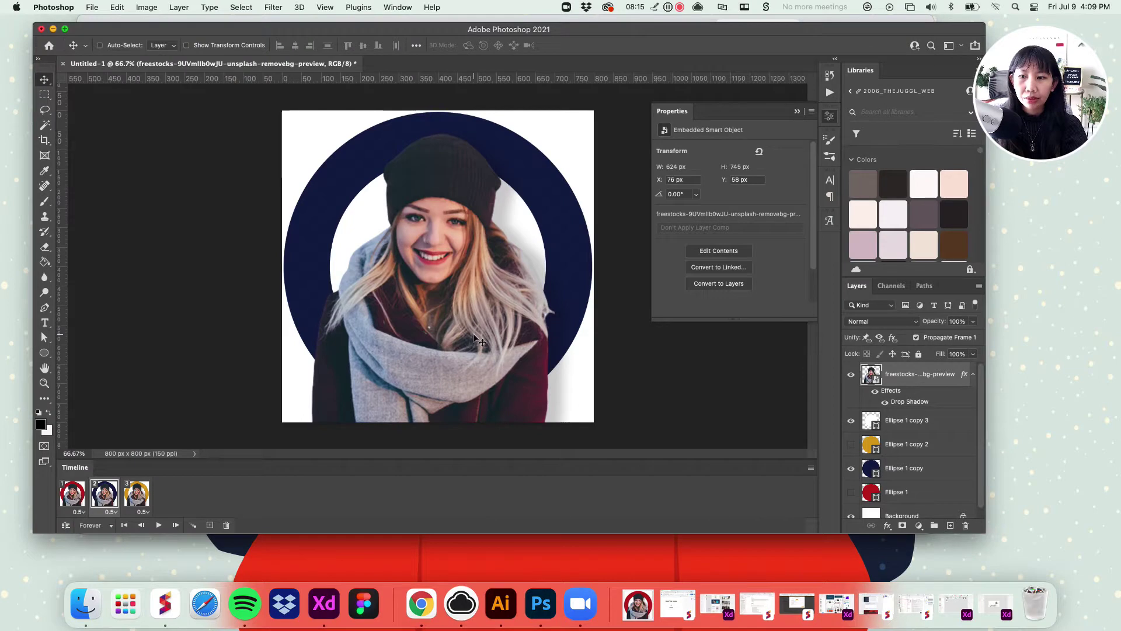
Step: Move the Photoshop window aside, switch to the Google Account page in Sidekick, and view its profile photo upload dialog before closing it
left_click_drag(129, 35, 401, 263)
left_click(250, 34)
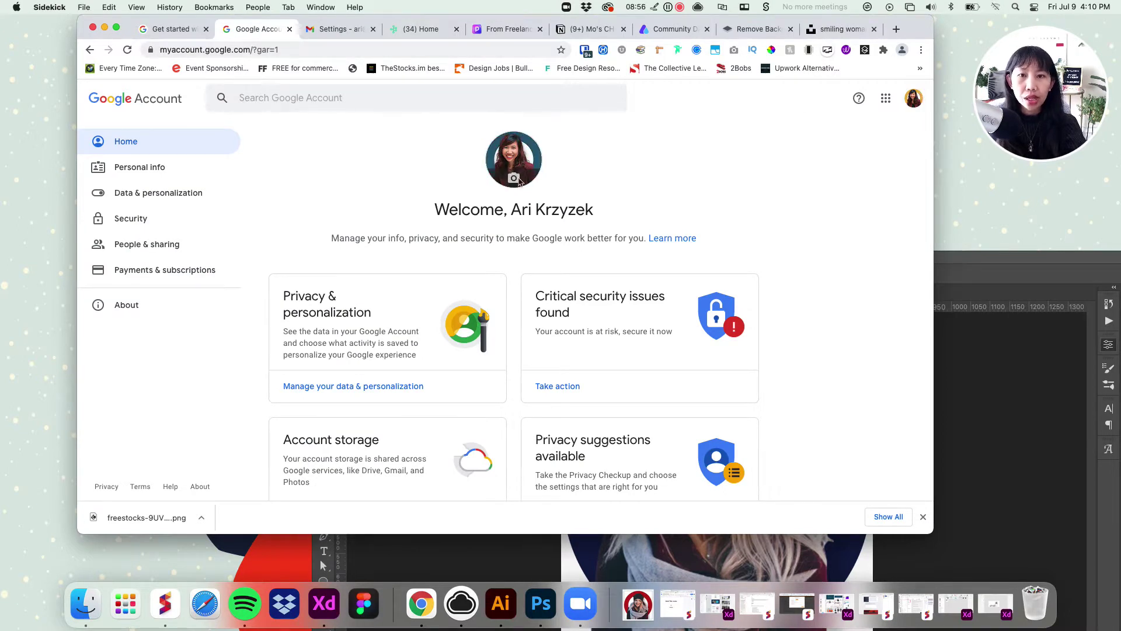
left_click(518, 182)
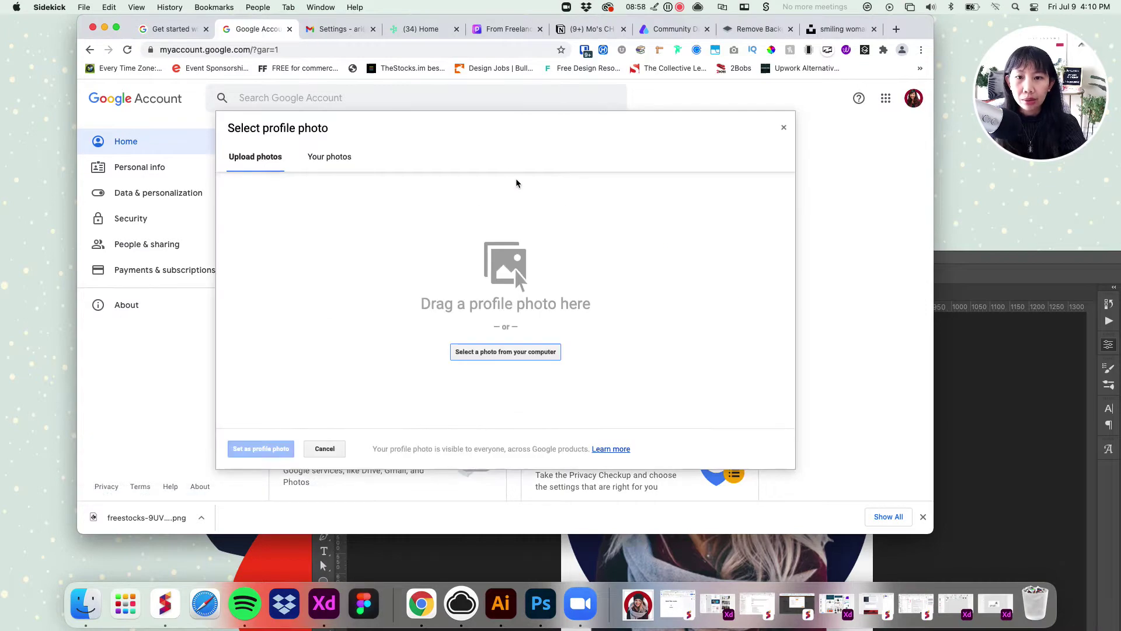
left_click(784, 130)
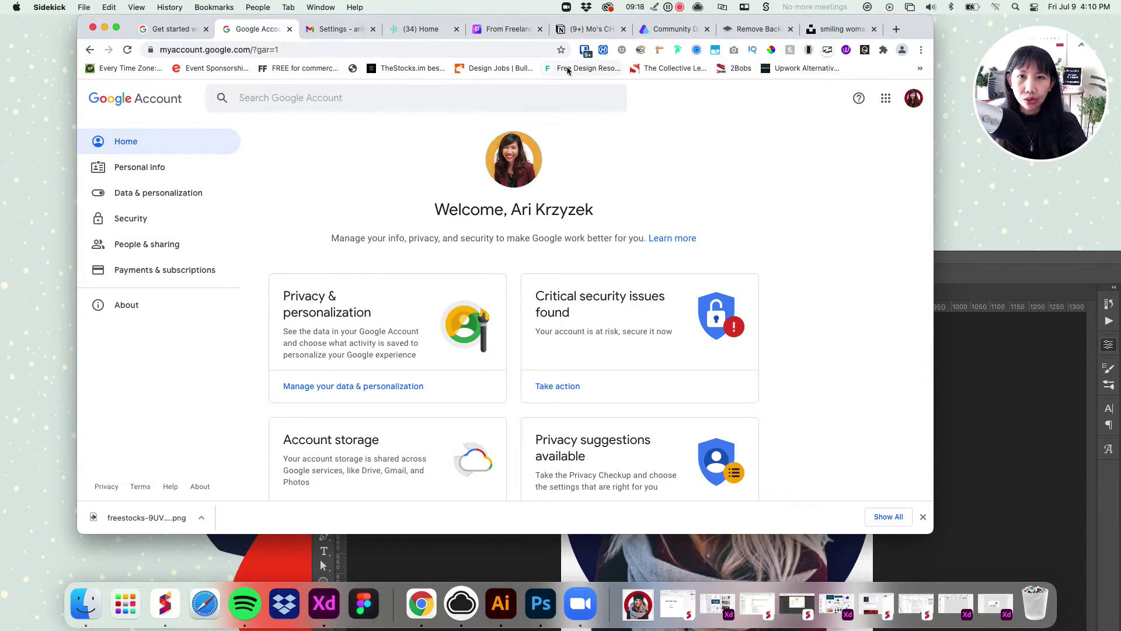
Step: Examine how the animated profile picture displays in the open Notion, Airmeet and Pitch pages
left_click(575, 35)
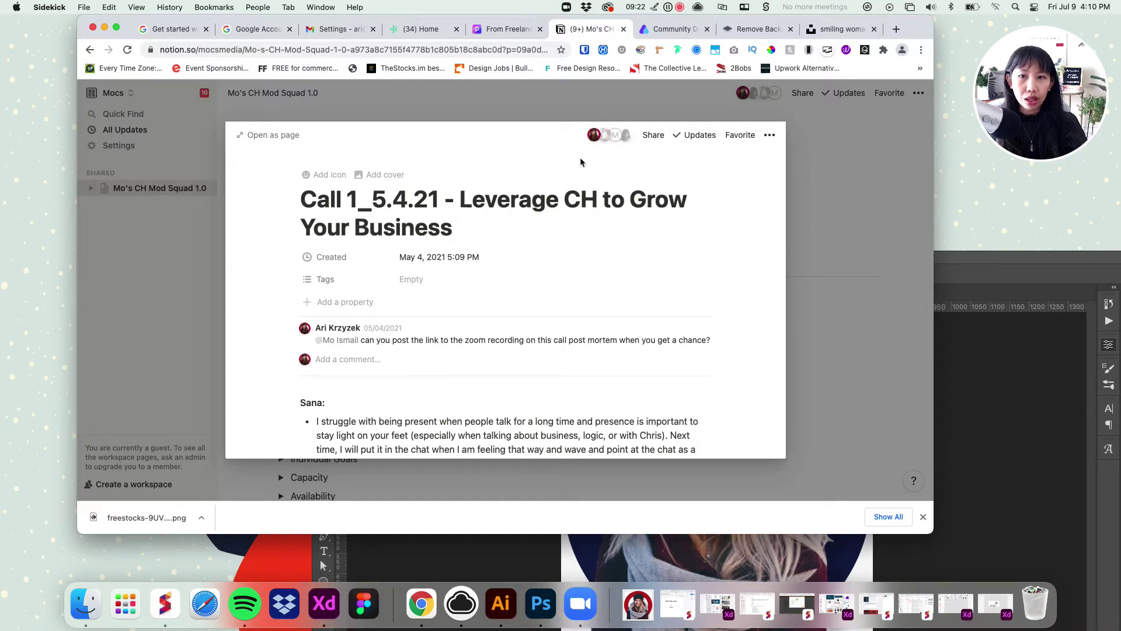
mouse_move(594, 137)
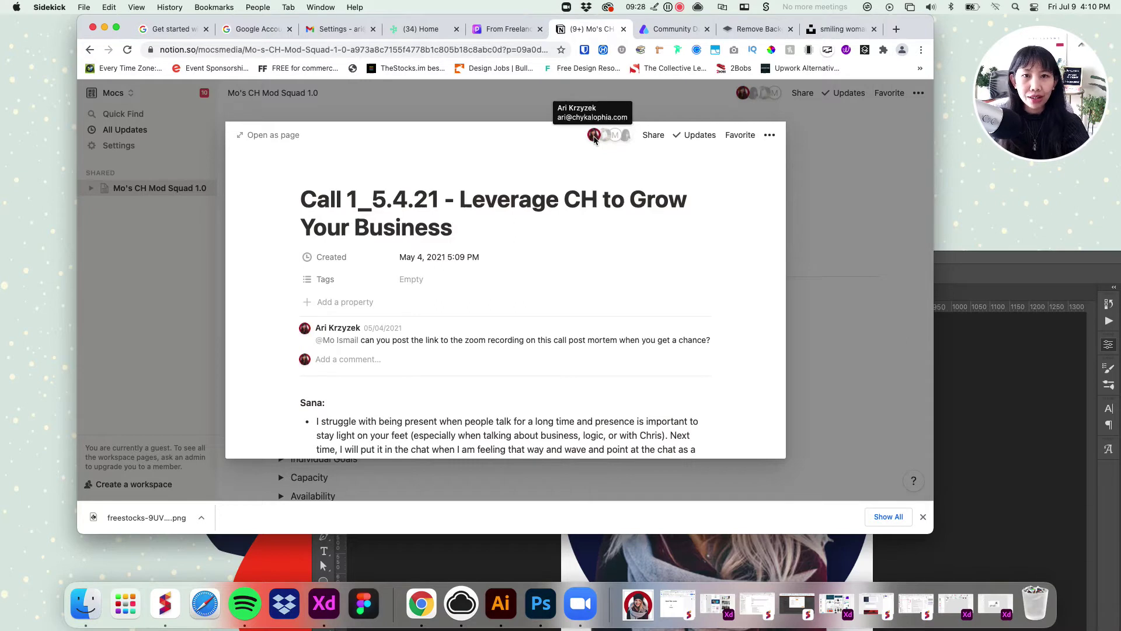
left_click(663, 33)
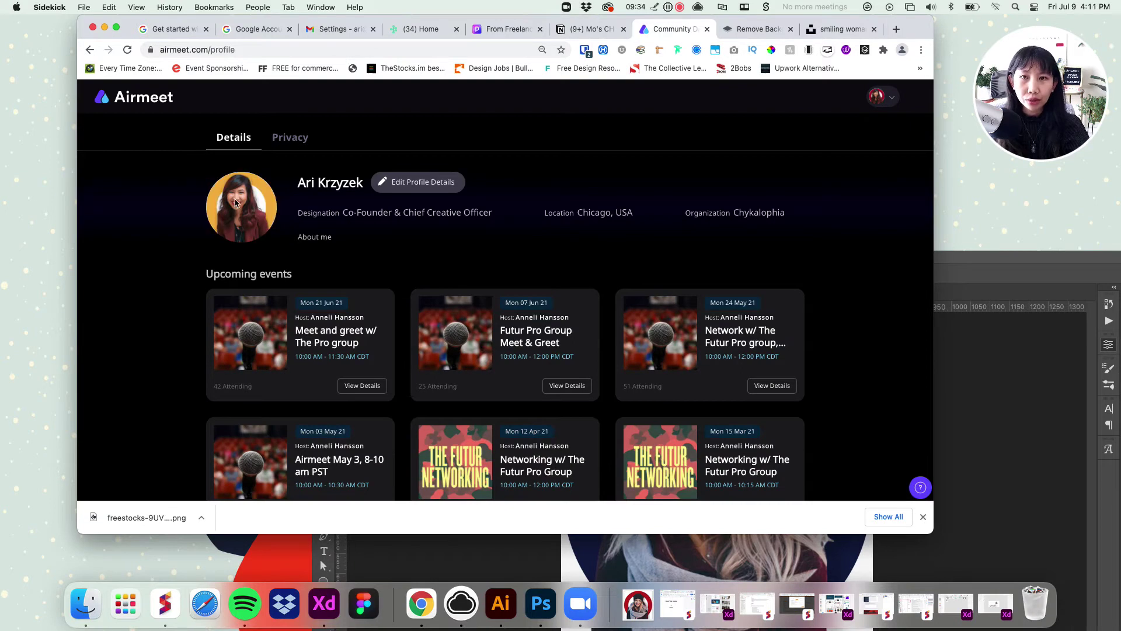
left_click(489, 31)
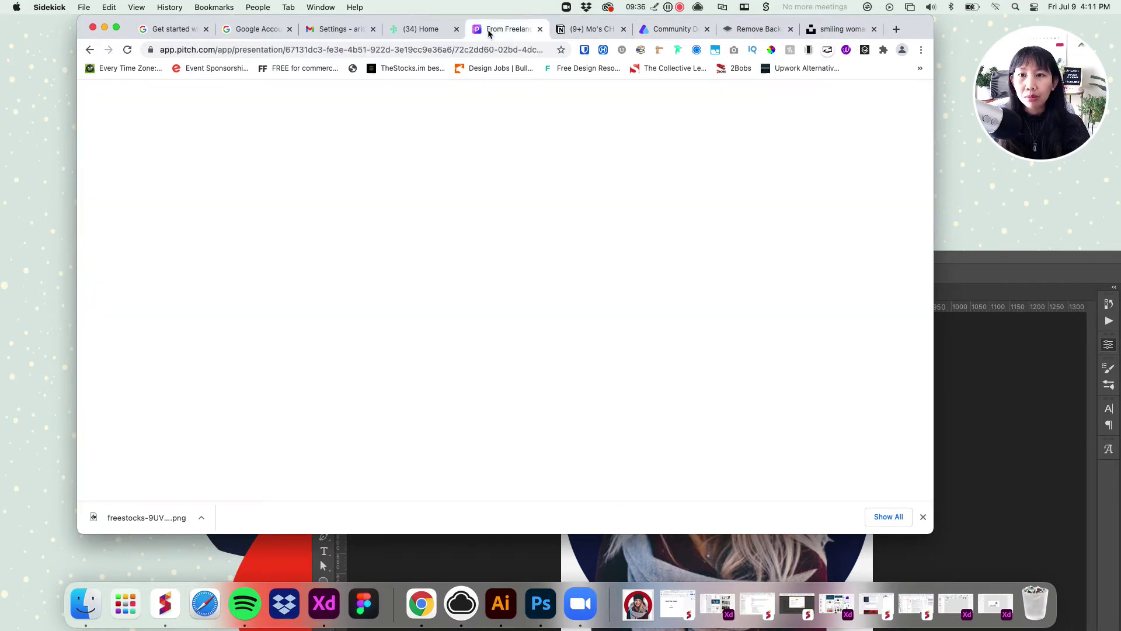